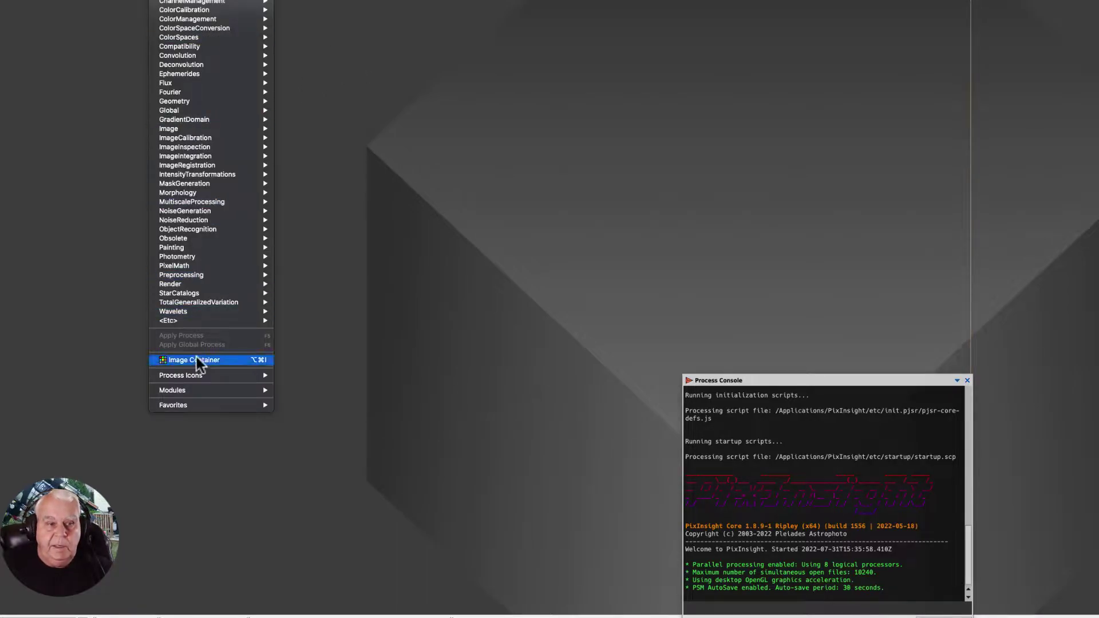
Step: Leave PixInsight for the browser's shared Amazon Drive page holding StarReductionMethods_V2.xpsm
mouse_move(188, 377)
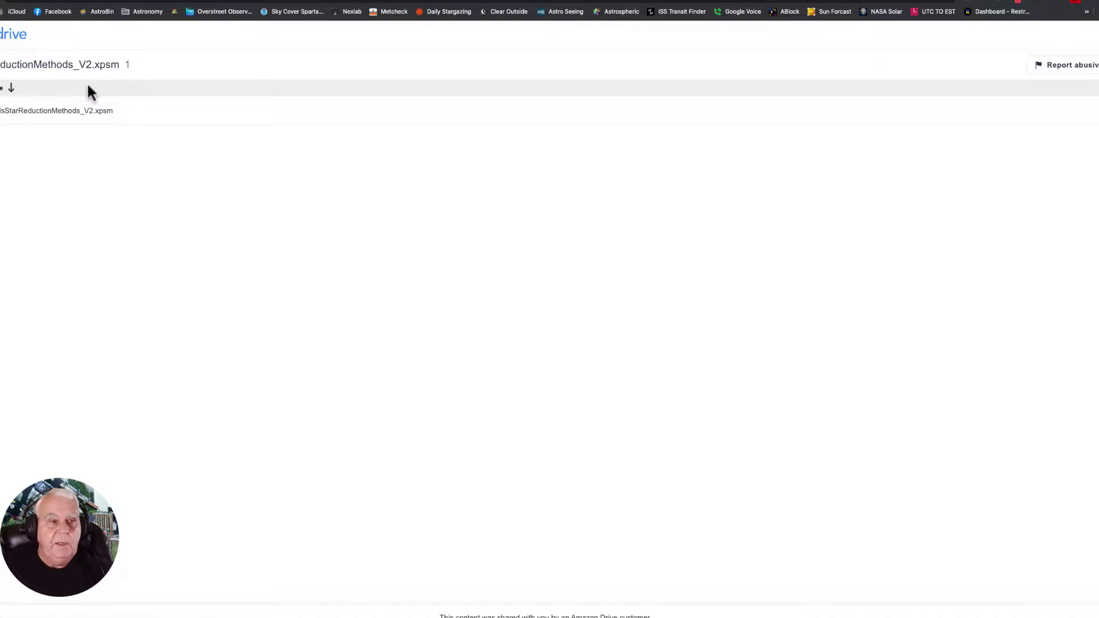
Step: Download BillsStarReductionMethods_V2.xpsm into the ProcessIcons folder on the ASTRO IV drive
left_click(17, 111)
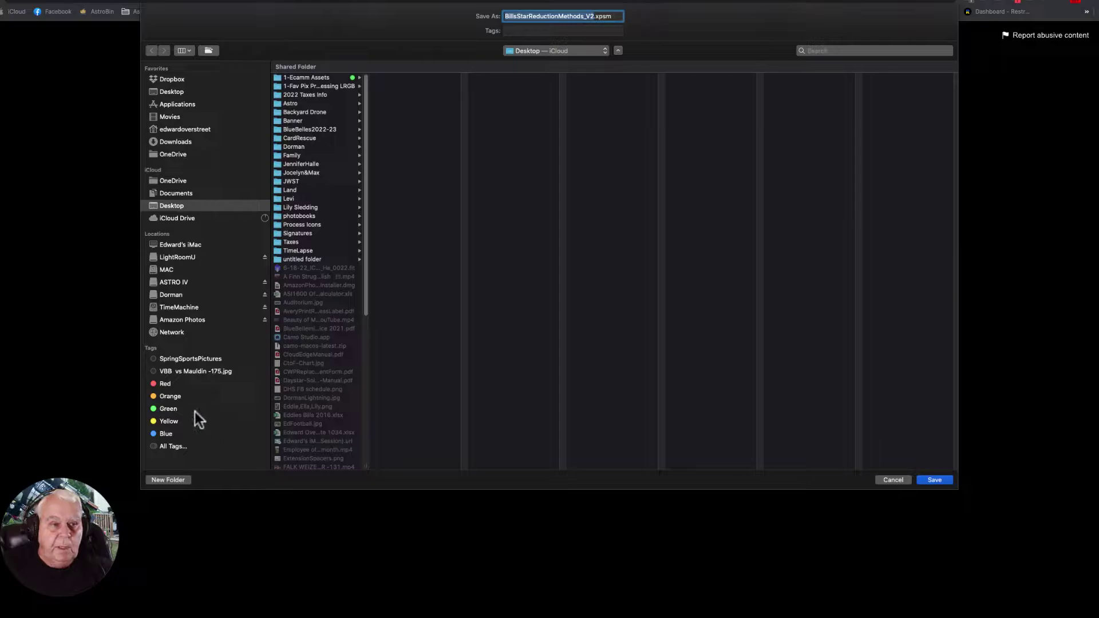
left_click(167, 279)
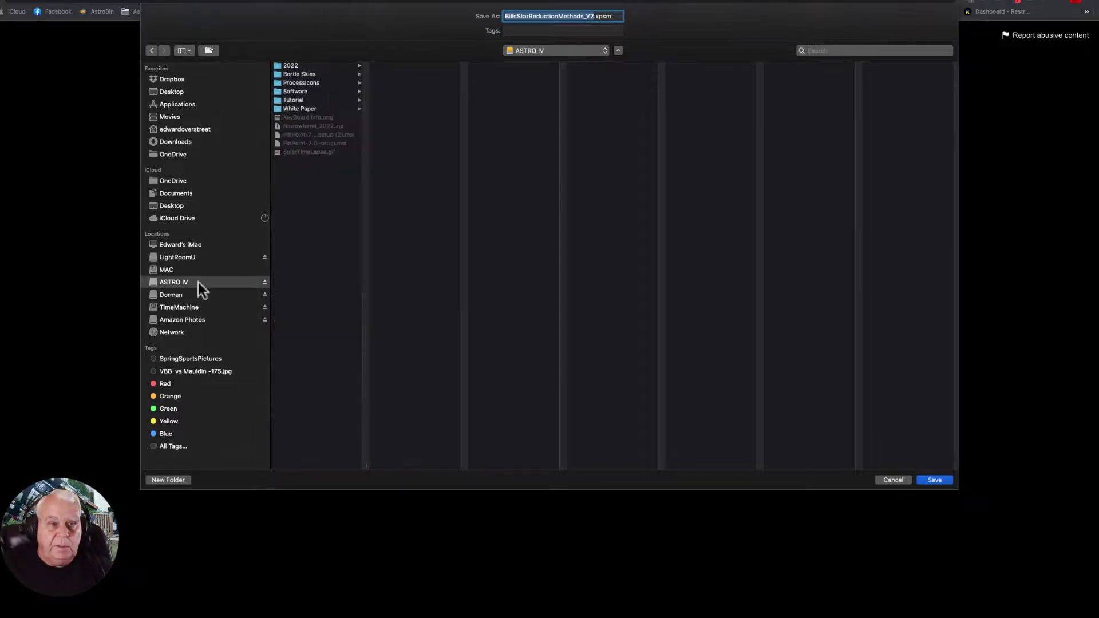
left_click(293, 84)
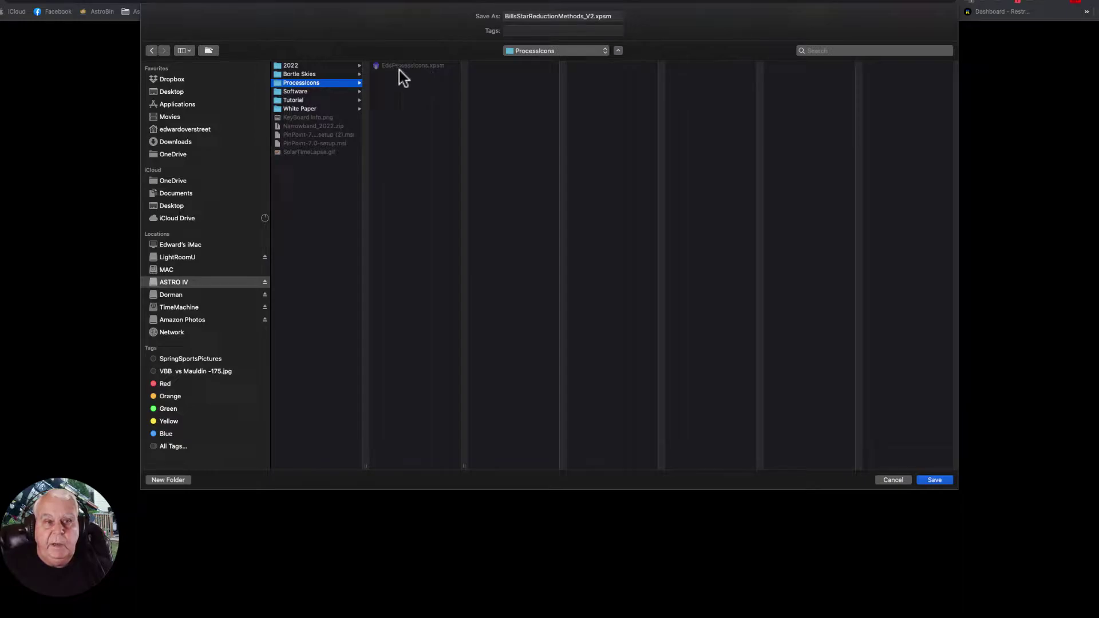
left_click(936, 480)
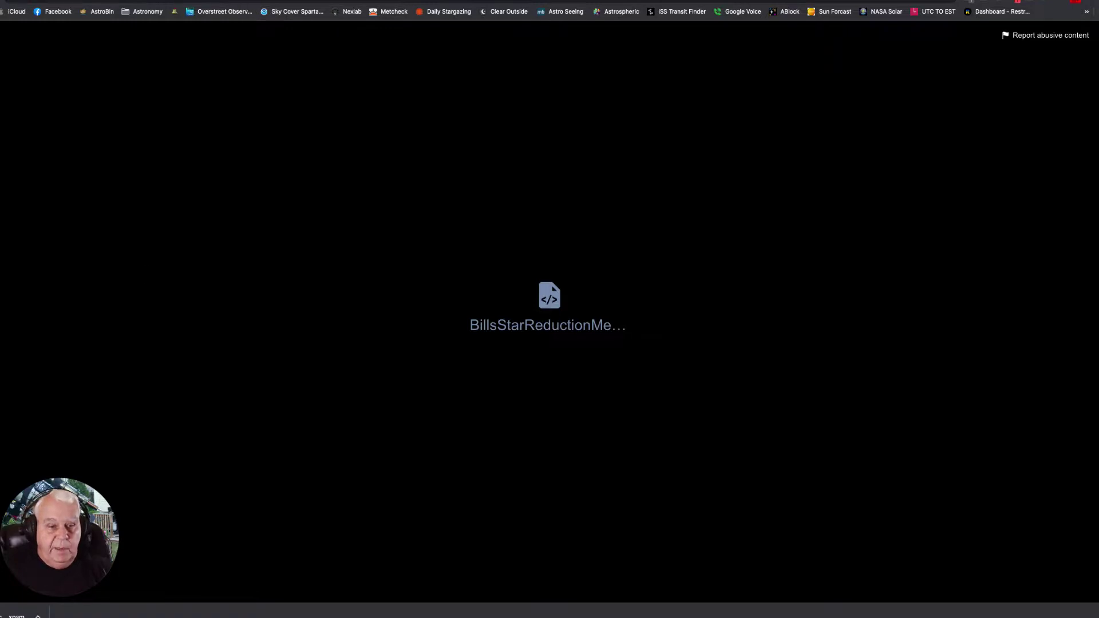
Step: Back in PixInsight, load BillsStarReductionMethods_V2.xpsm from ASTRO IV/ProcessIcons as process icons
key("super+Tab")
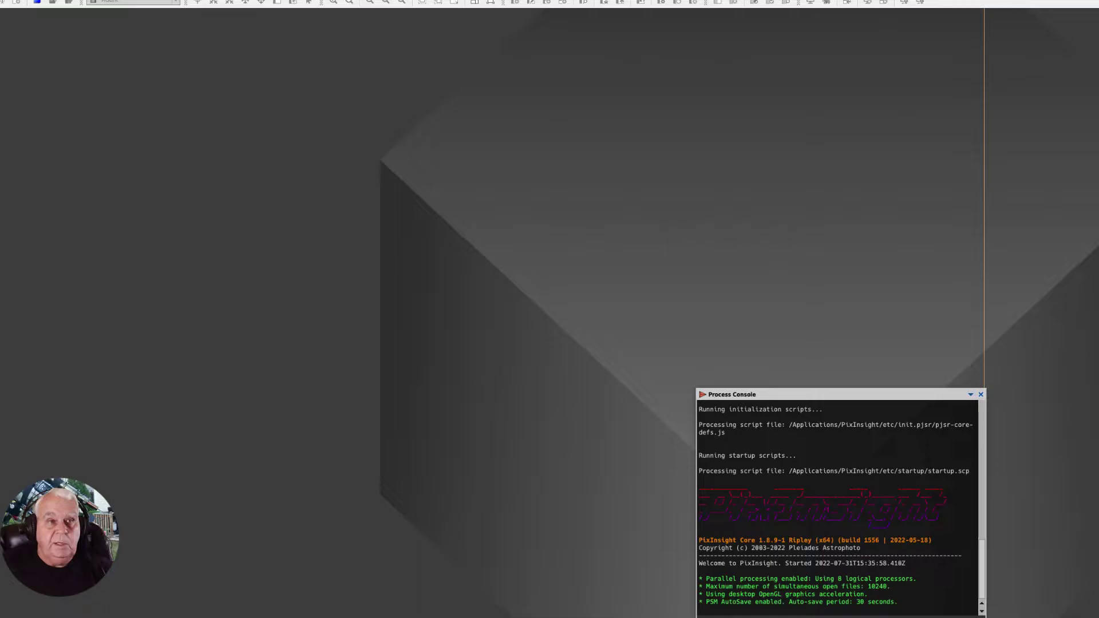
left_click(184, 0)
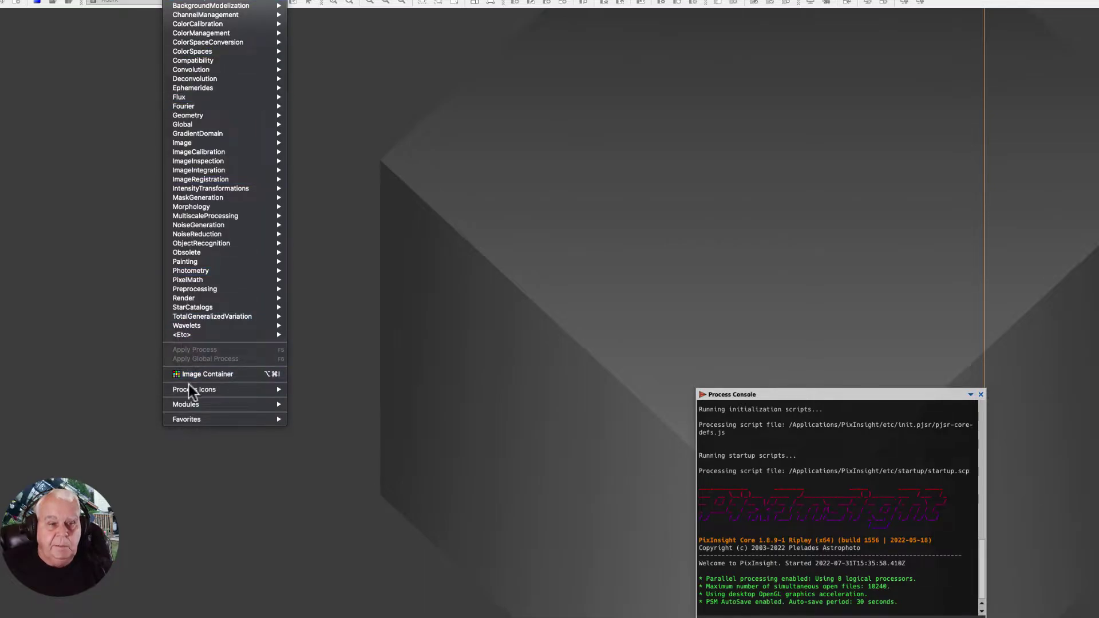
mouse_move(188, 389)
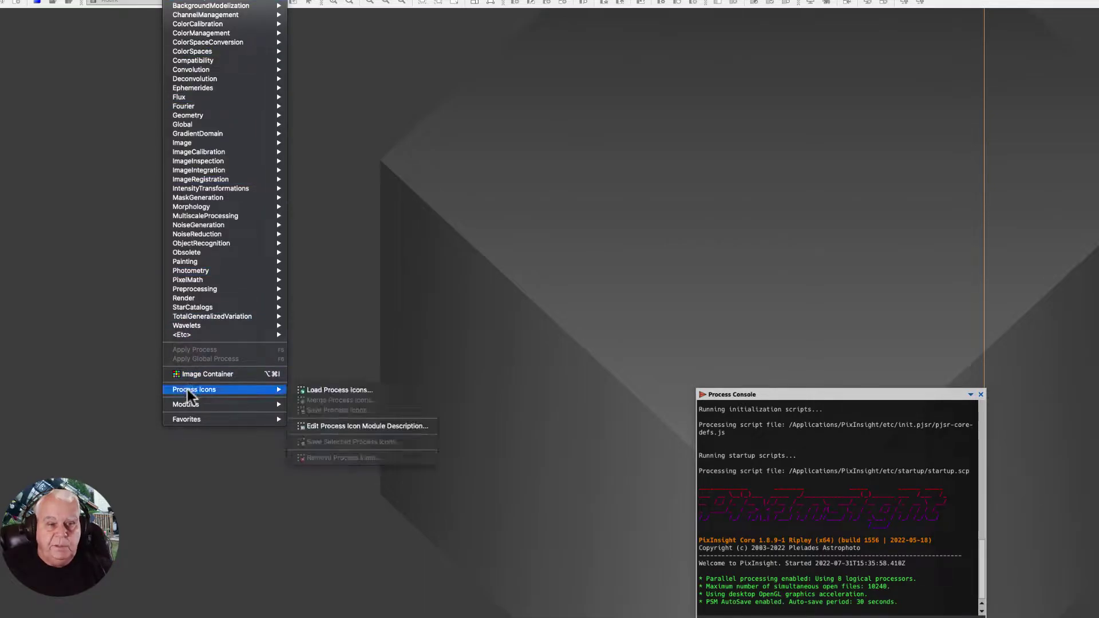
left_click(329, 389)
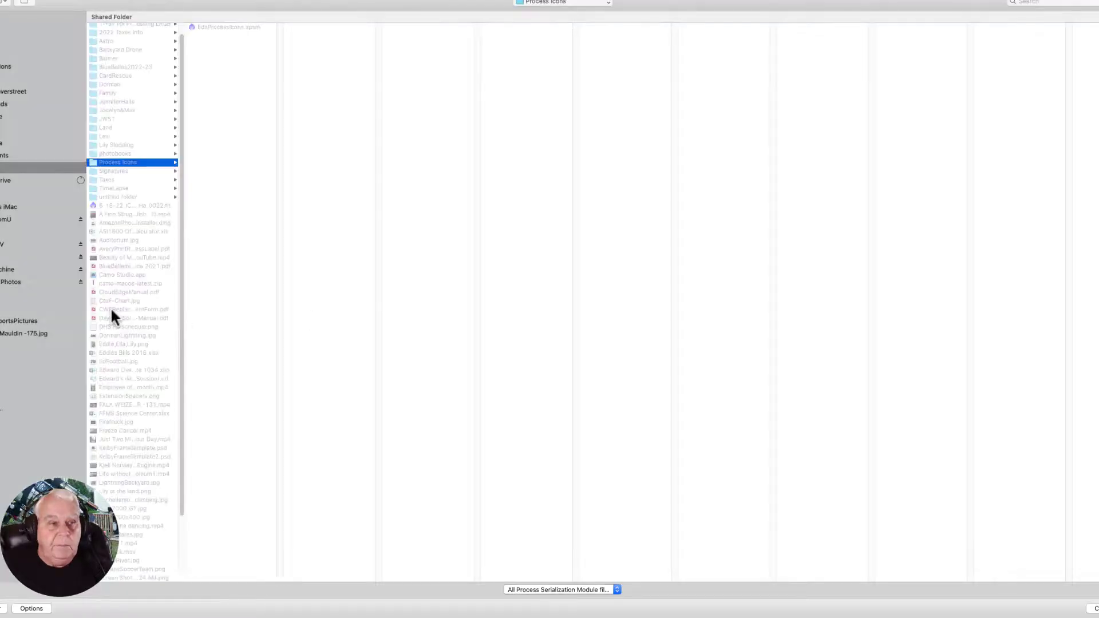
left_click(3, 244)
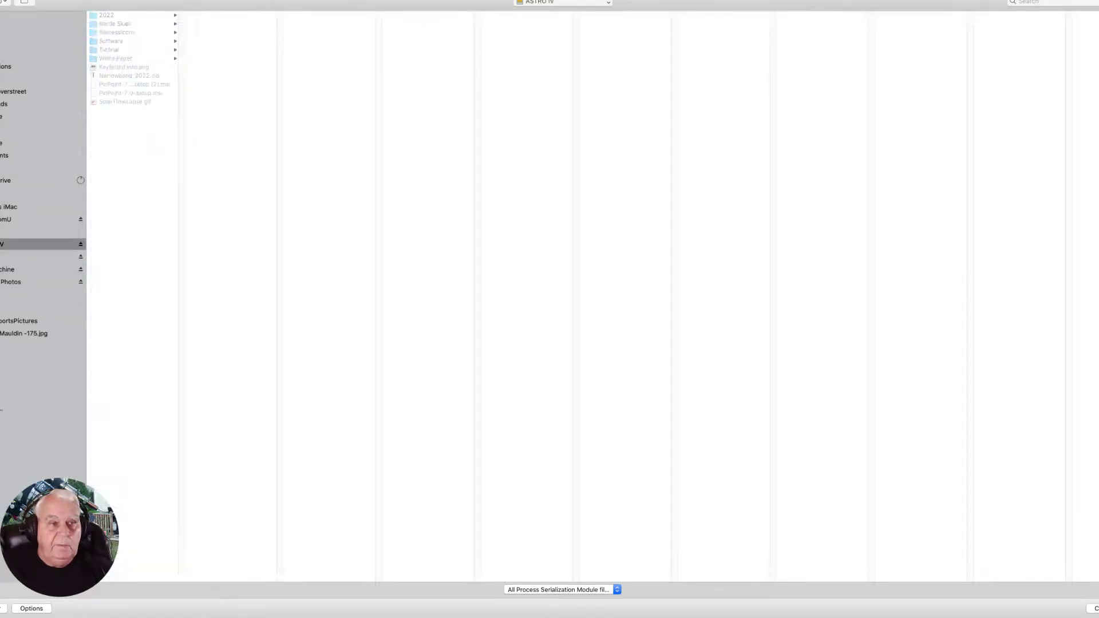
left_click(130, 33)
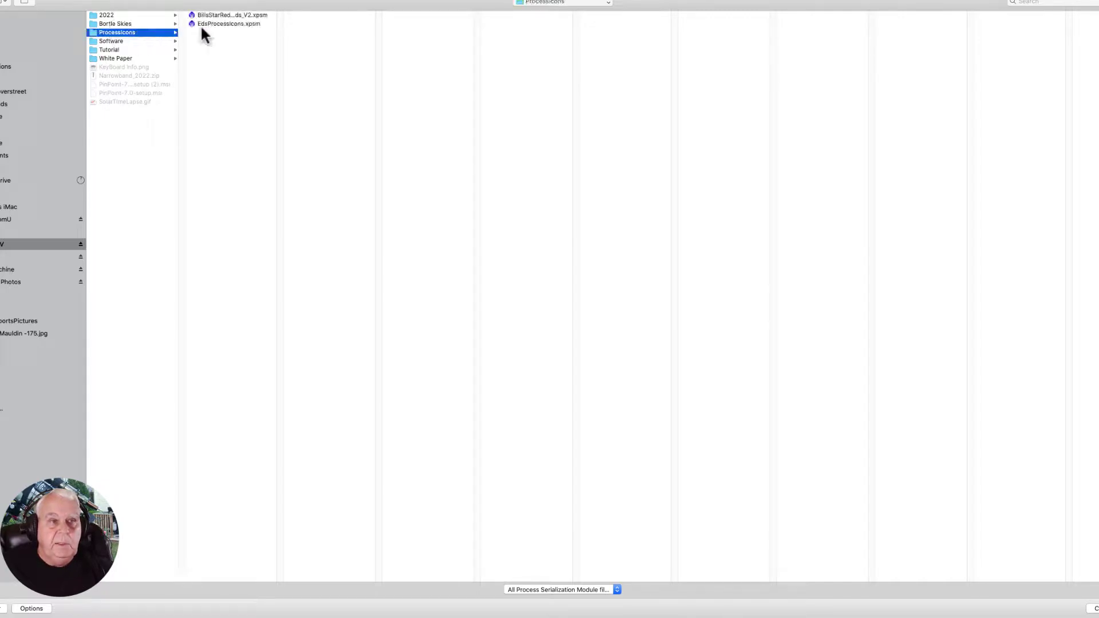
left_click(229, 16)
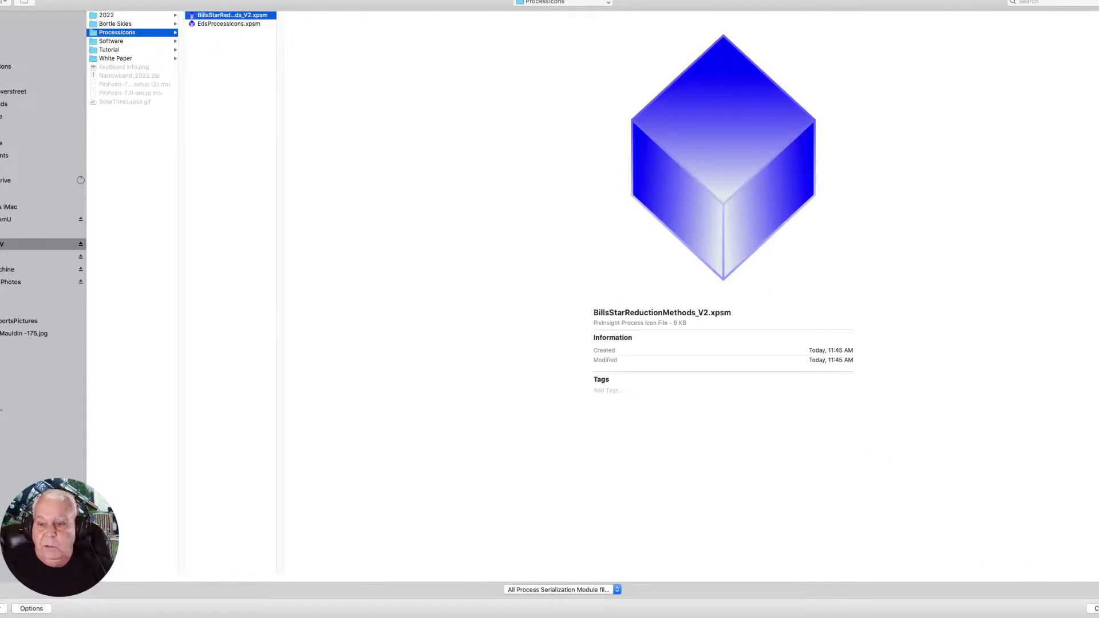
key("Return")
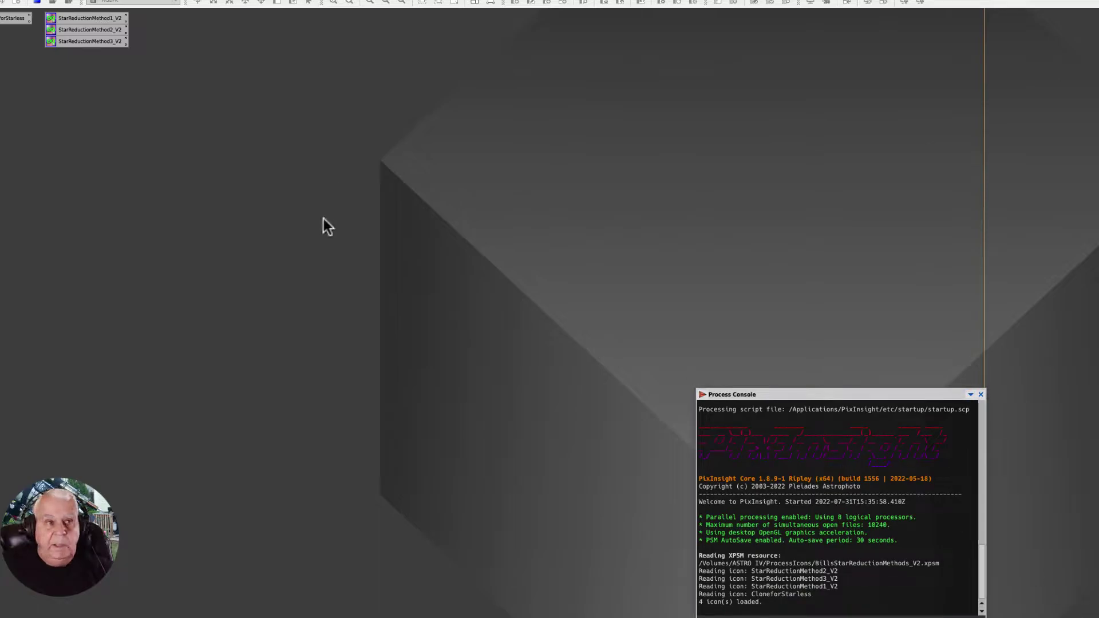
Step: Stack CloneforStarless under StarReductionMethod3_V2, shift all four icons right, and align them left
left_click_drag(14, 18, 73, 53)
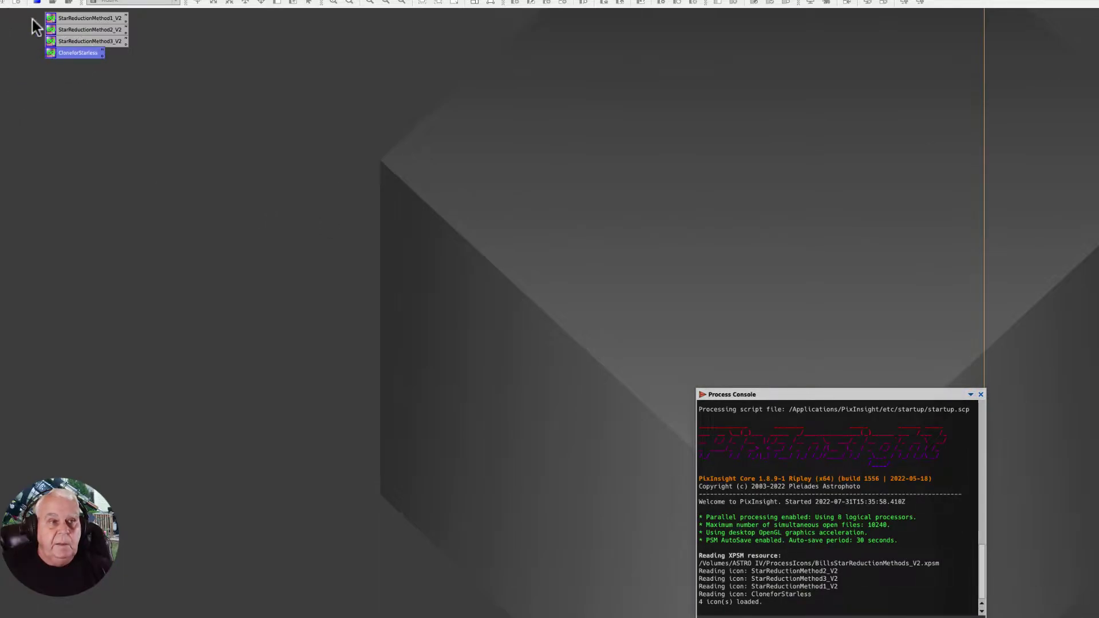
left_click_drag(51, 18, 86, 90)
left_click_drag(67, 35, 819, 218)
left_click(719, 218)
right_click(819, 191)
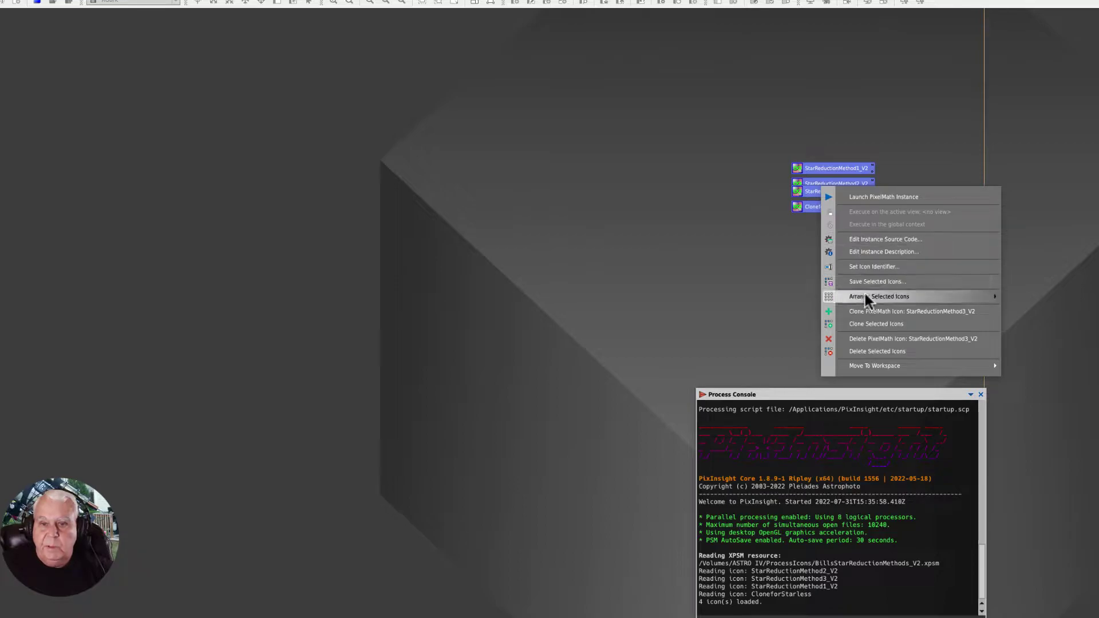
mouse_move(860, 301)
left_click(1037, 295)
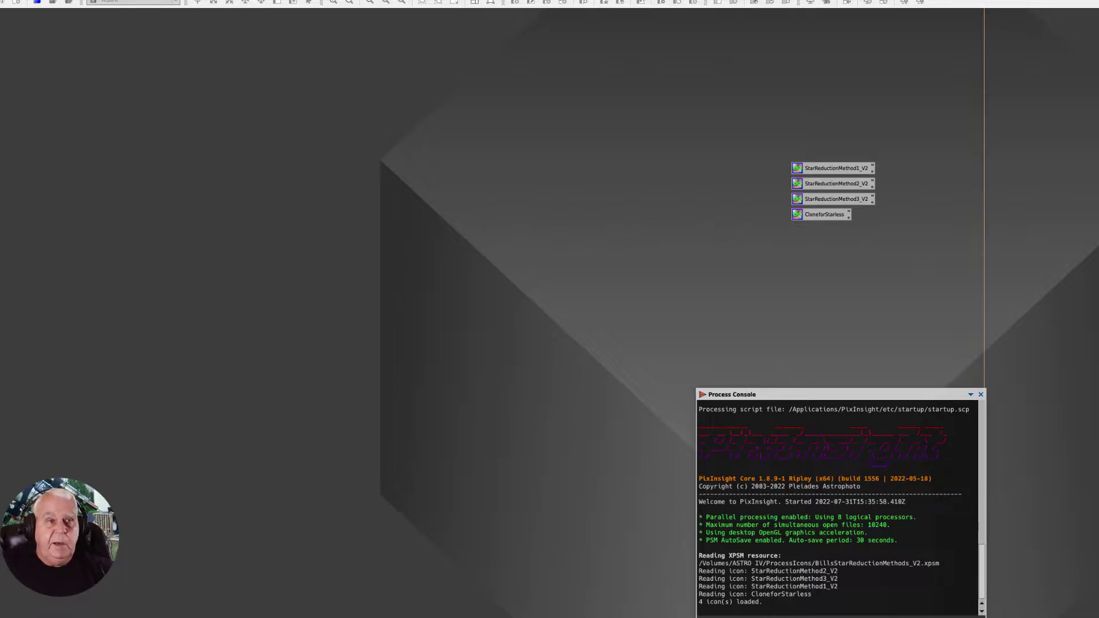
Step: Merge the larger personal process icon set, then delete the four star-reduction icons
left_click(180, 1)
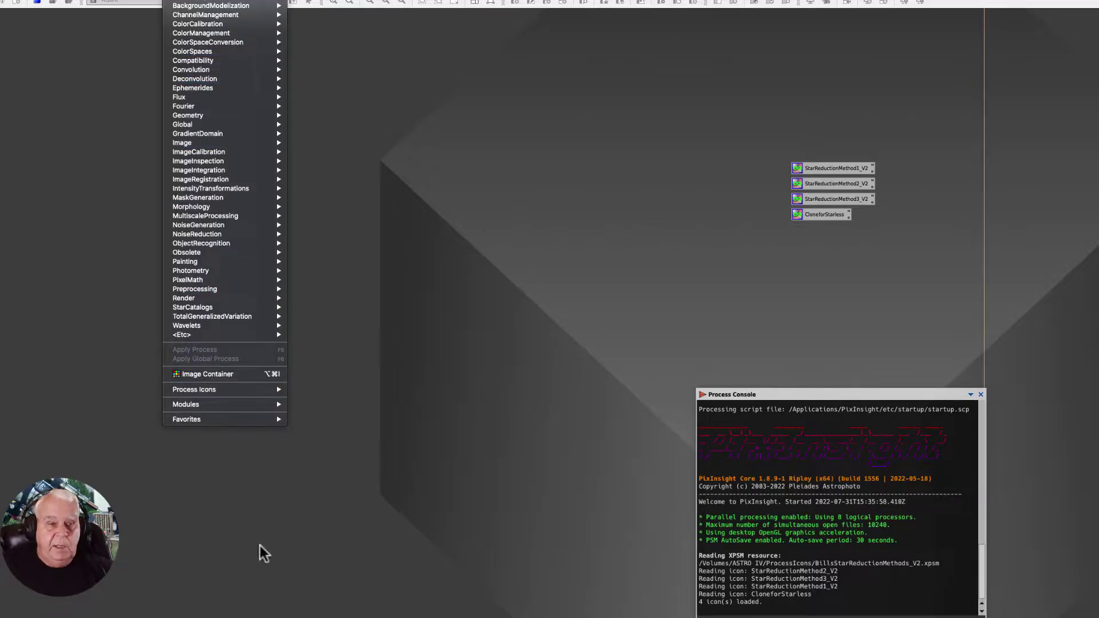
mouse_move(187, 393)
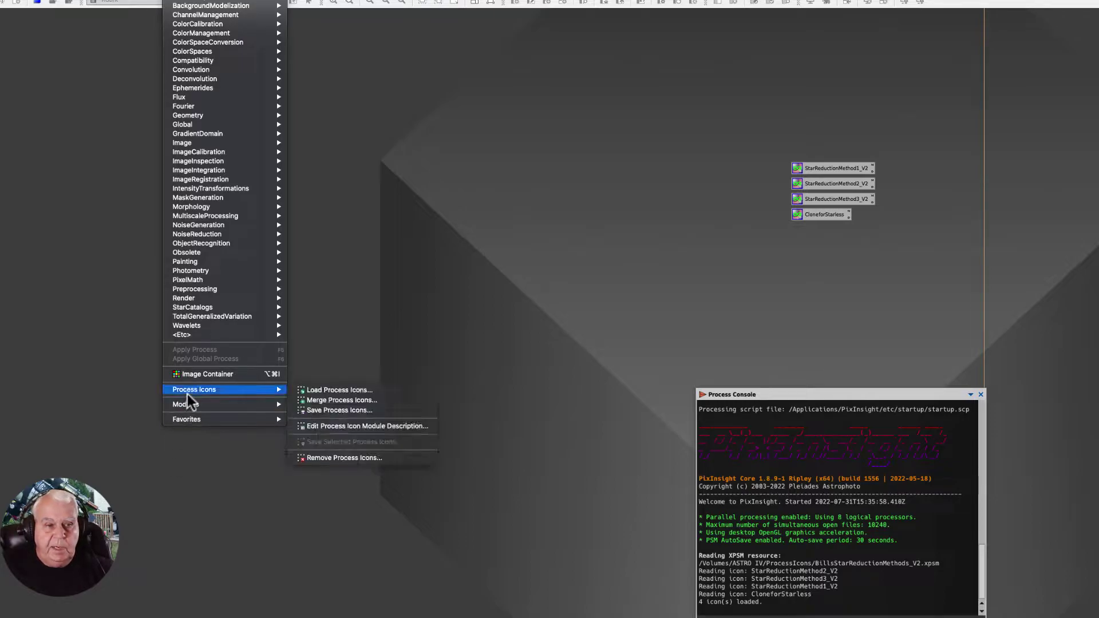
left_click(315, 400)
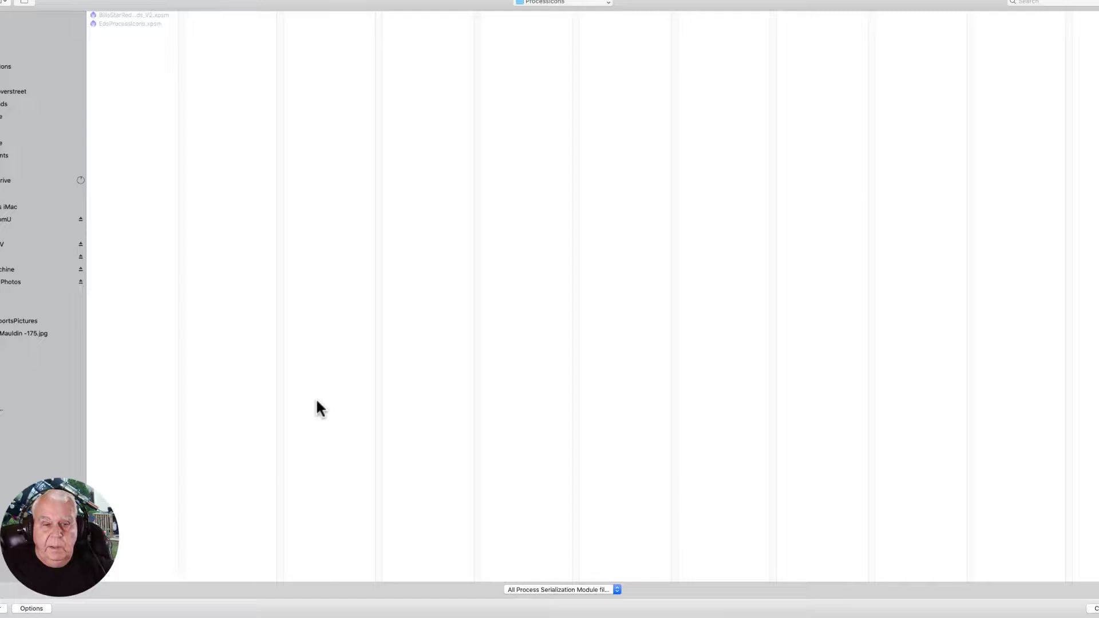
left_click(126, 24)
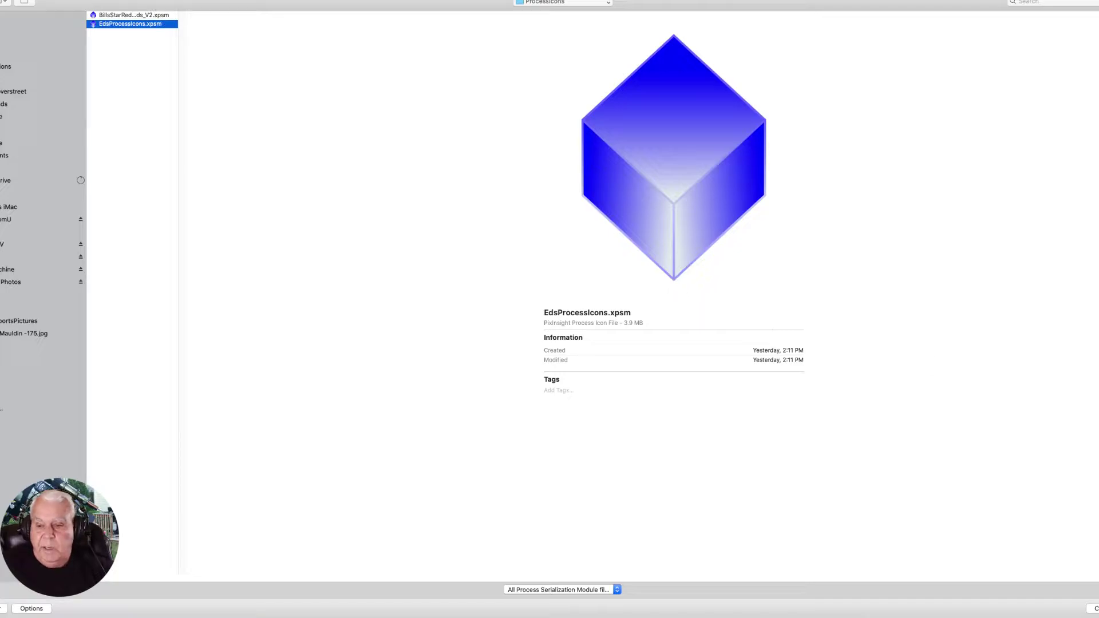
key("Return")
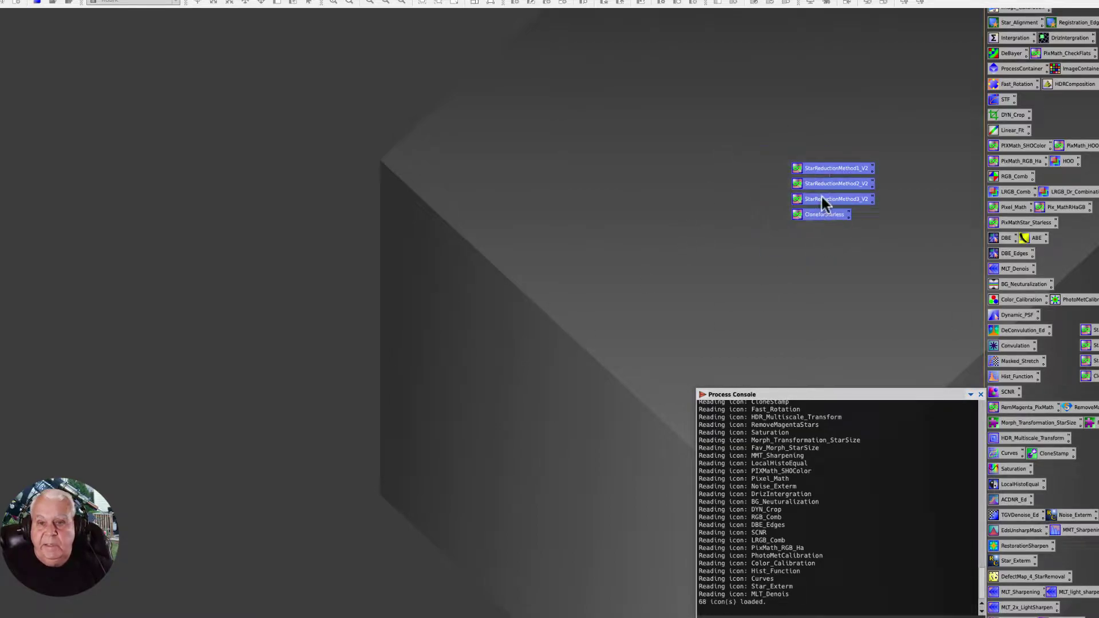
right_click(822, 198)
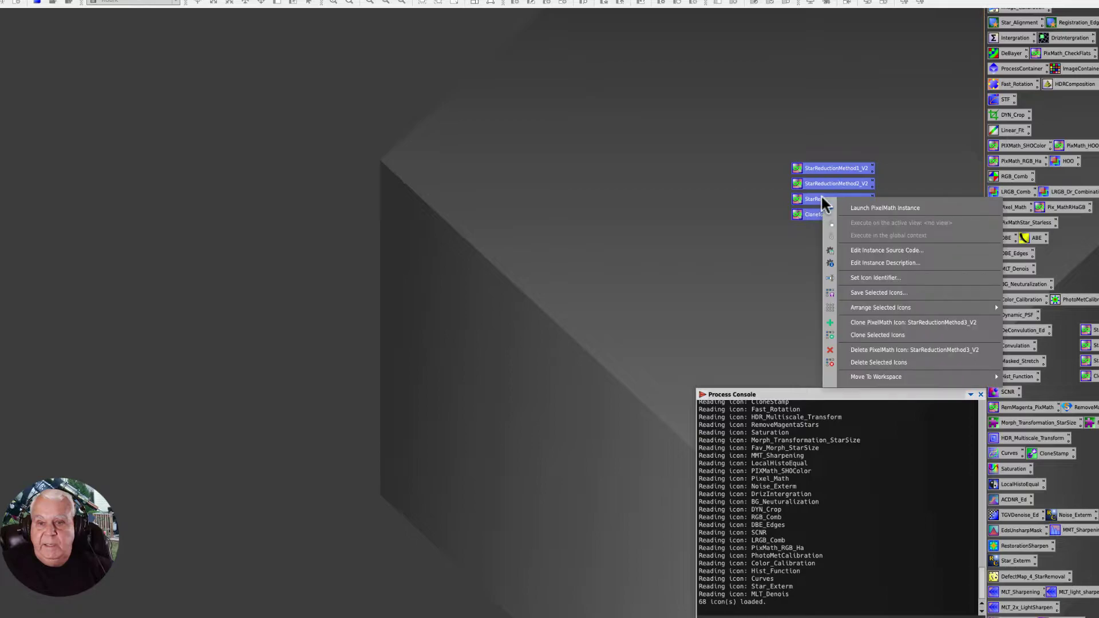
left_click(867, 363)
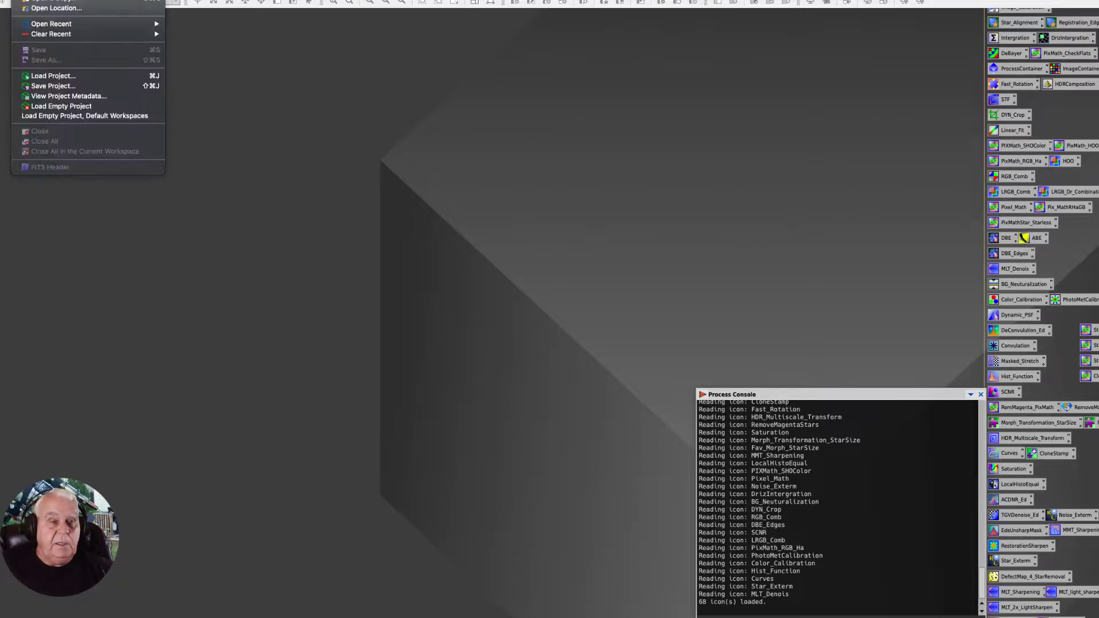
Step: Open StarlessHorsehead.tif, then close its image window
left_click(38, 2)
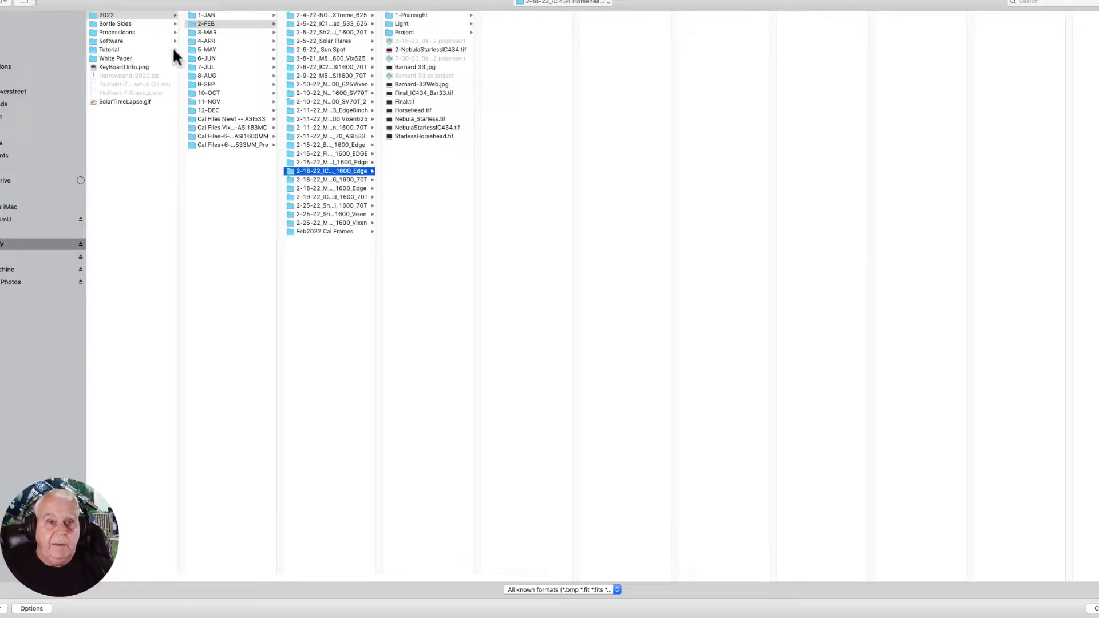
left_click(426, 136)
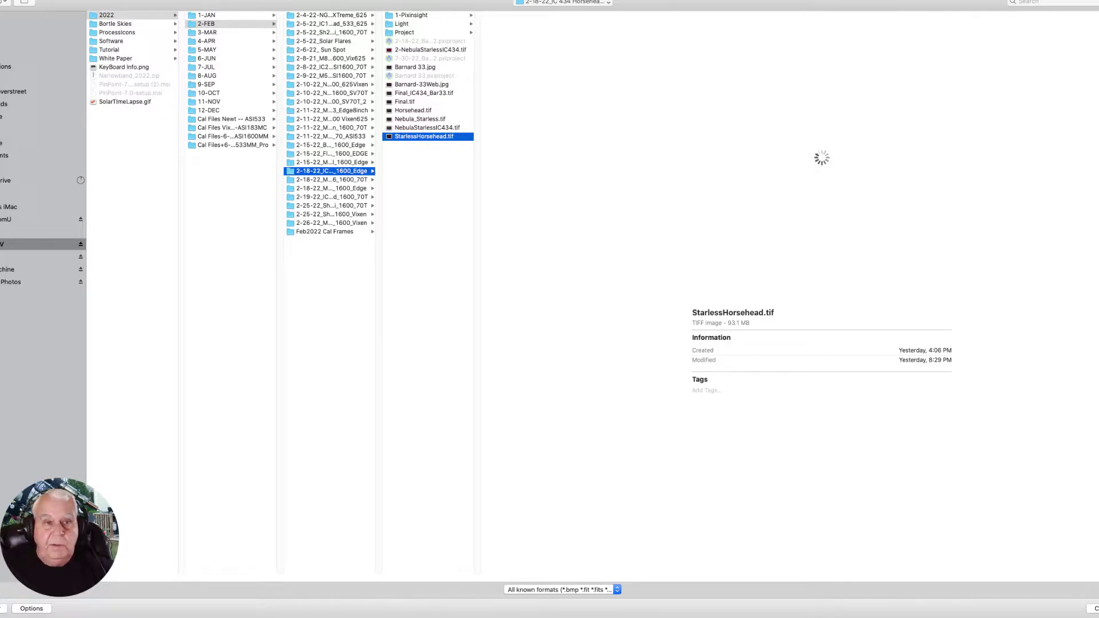
key("Return")
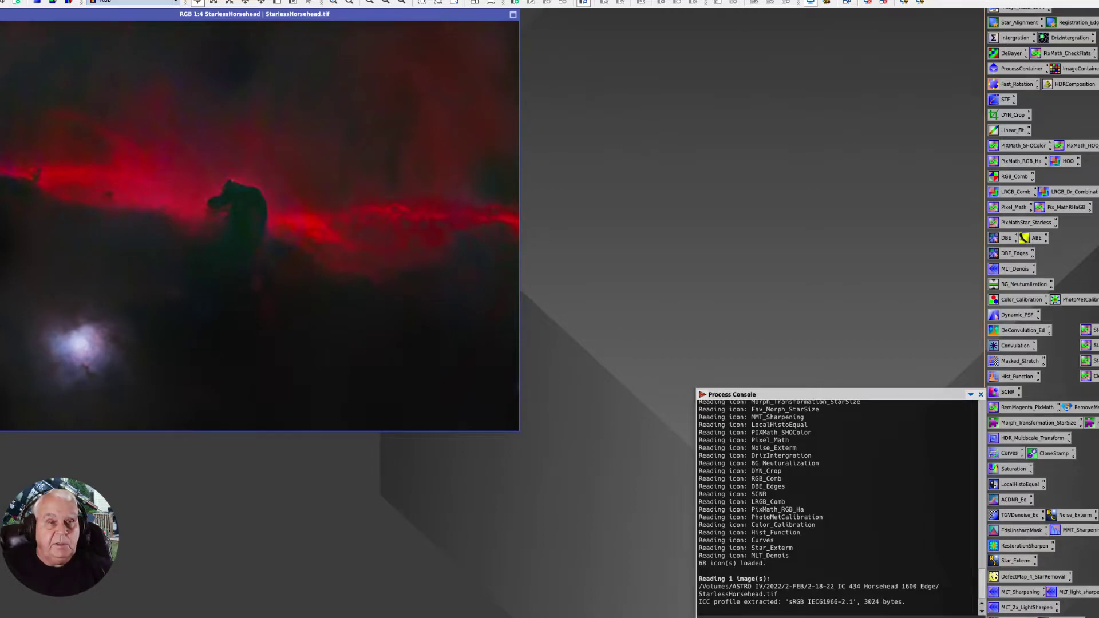
key("super+w")
Step: Compare the Horsehead folder's TIFF files and reopen StarlessHorsehead.tif
left_click(32, 0)
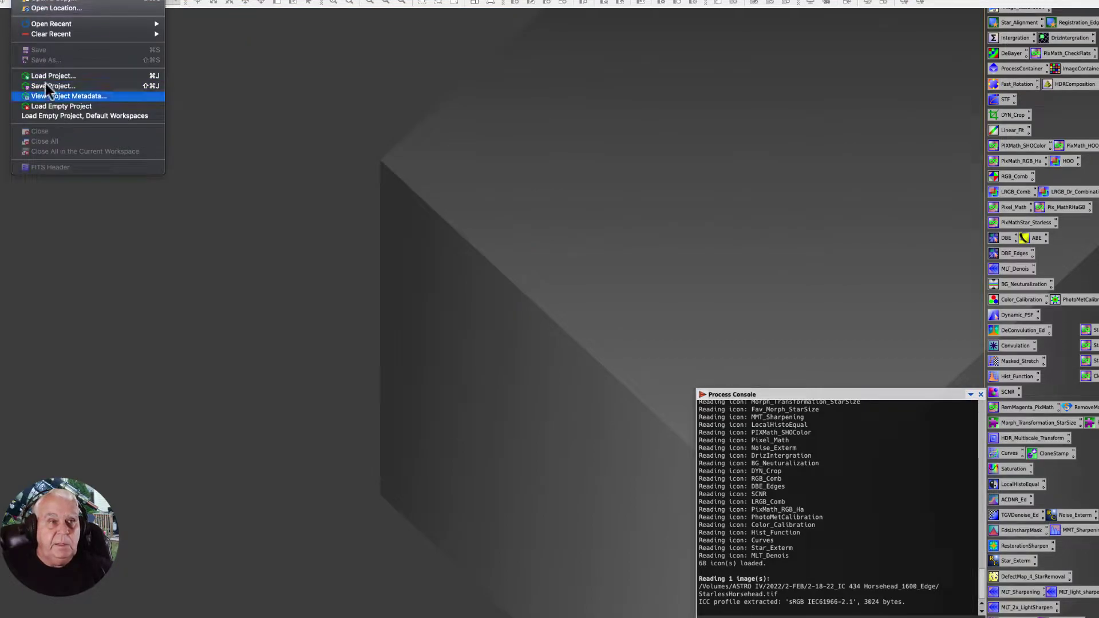
left_click(49, 1)
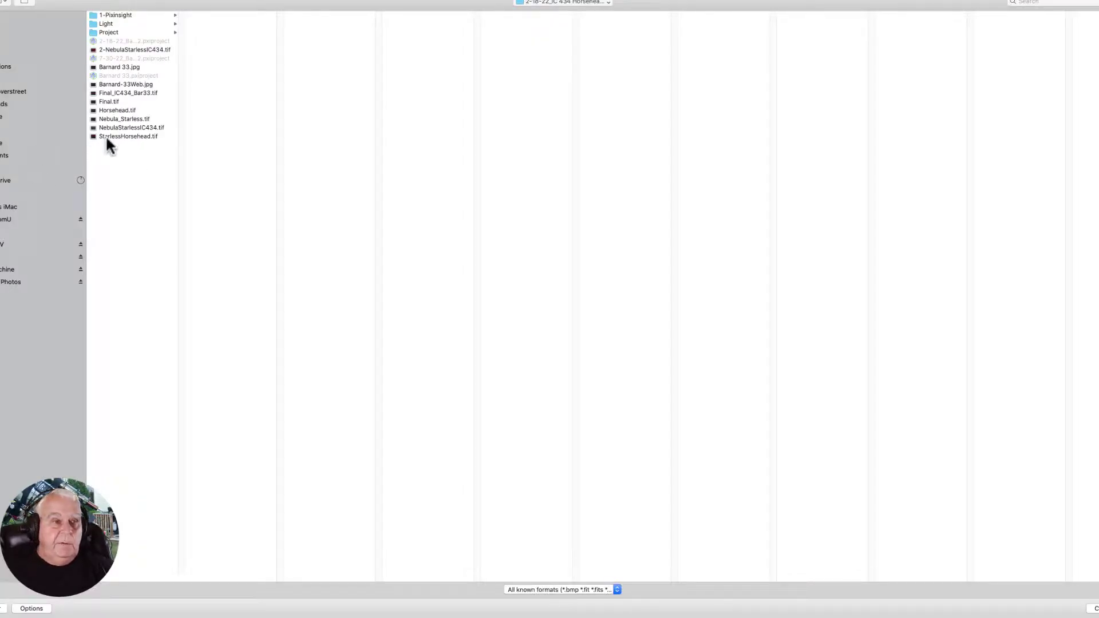
left_click(137, 127)
left_click(124, 118)
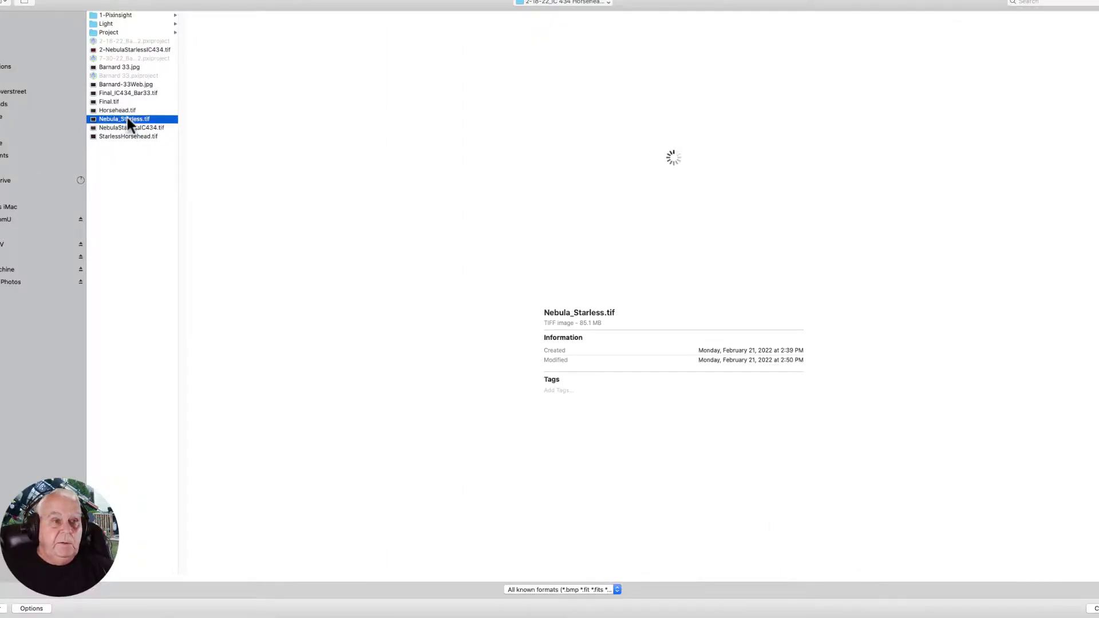
left_click(123, 108)
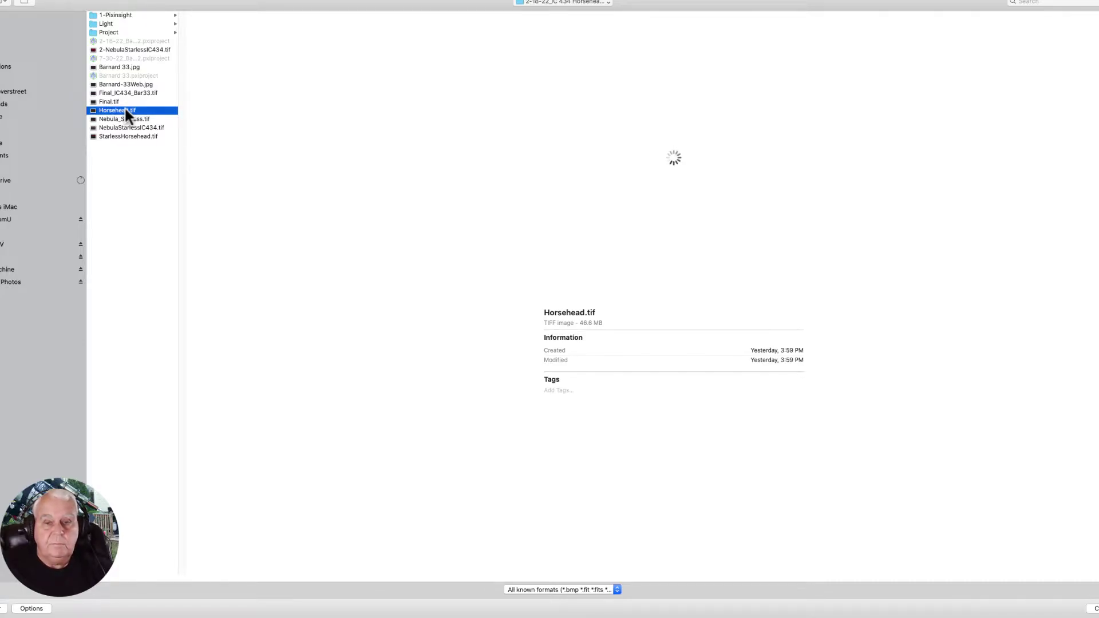
left_click(1094, 608)
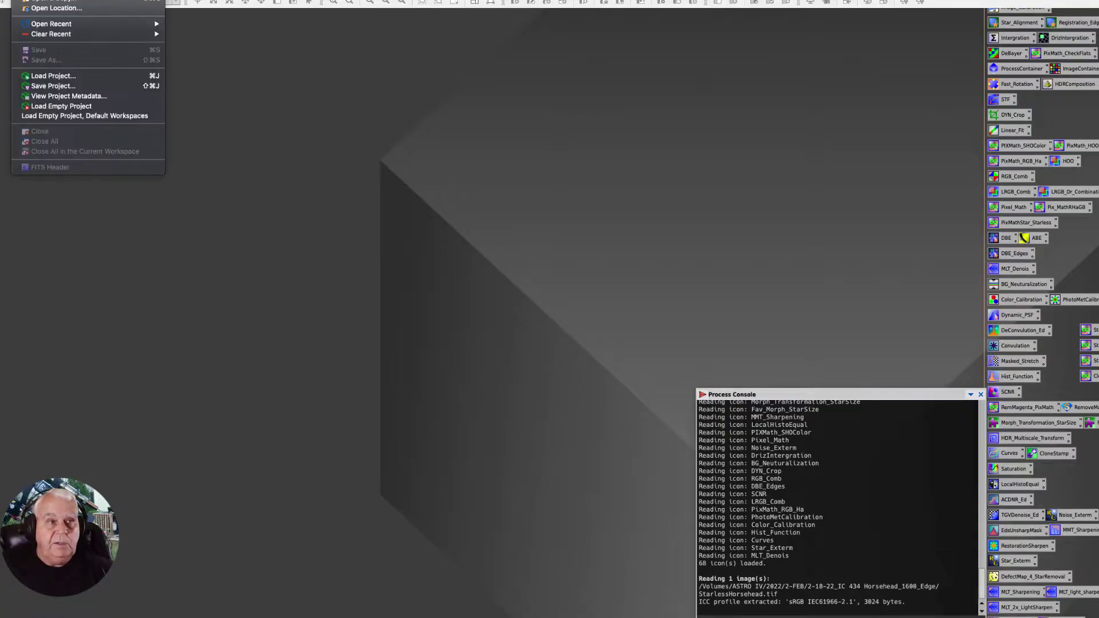
left_click(27, 2)
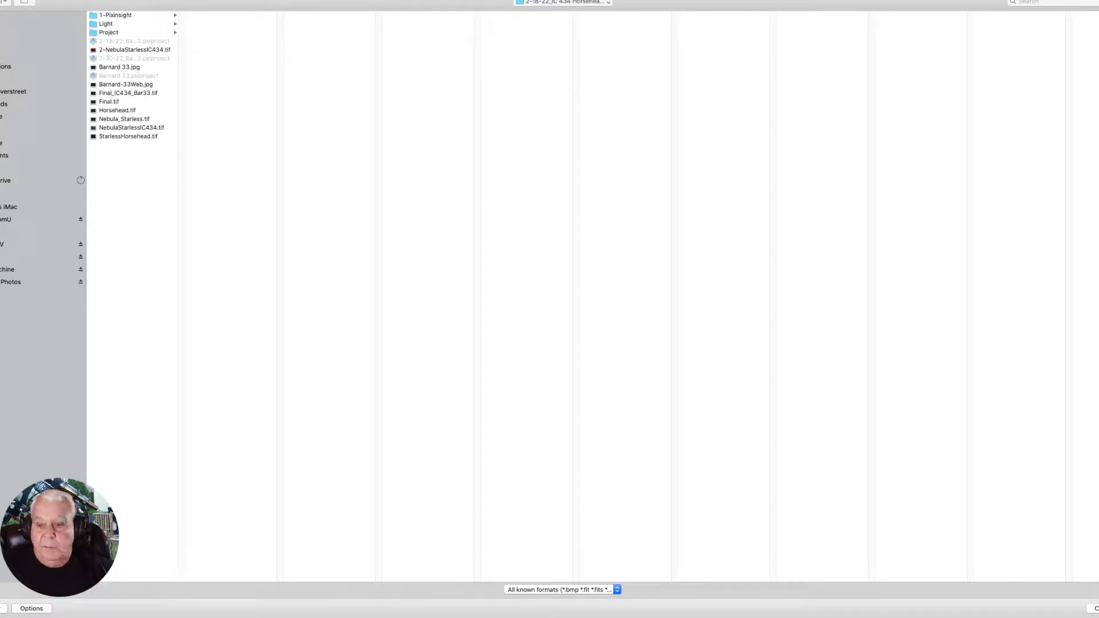
key("Return")
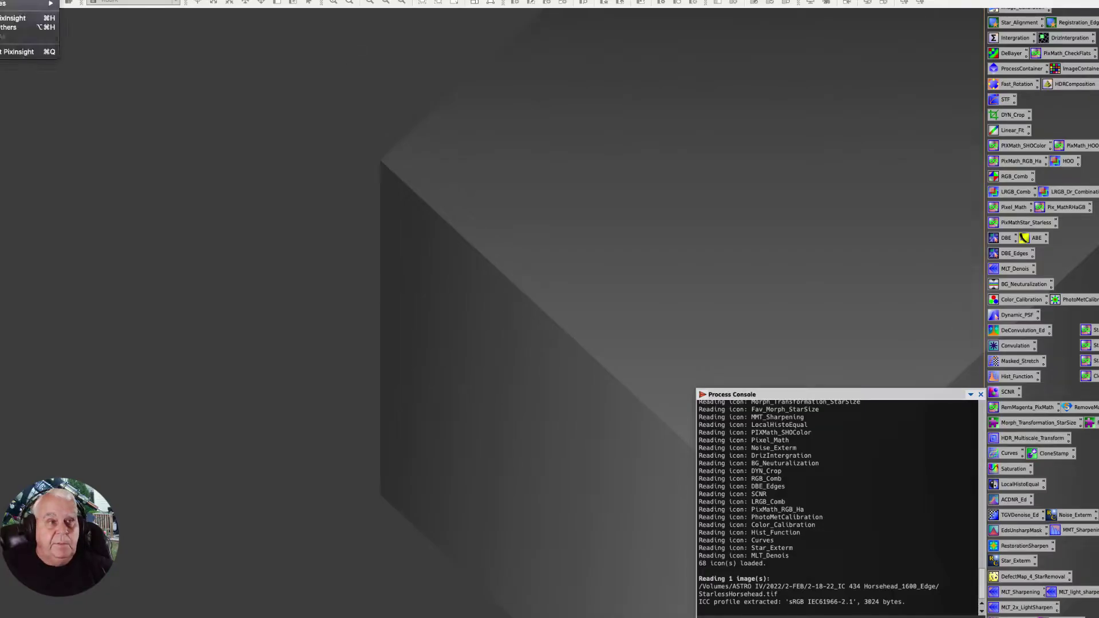
left_click(27, 1)
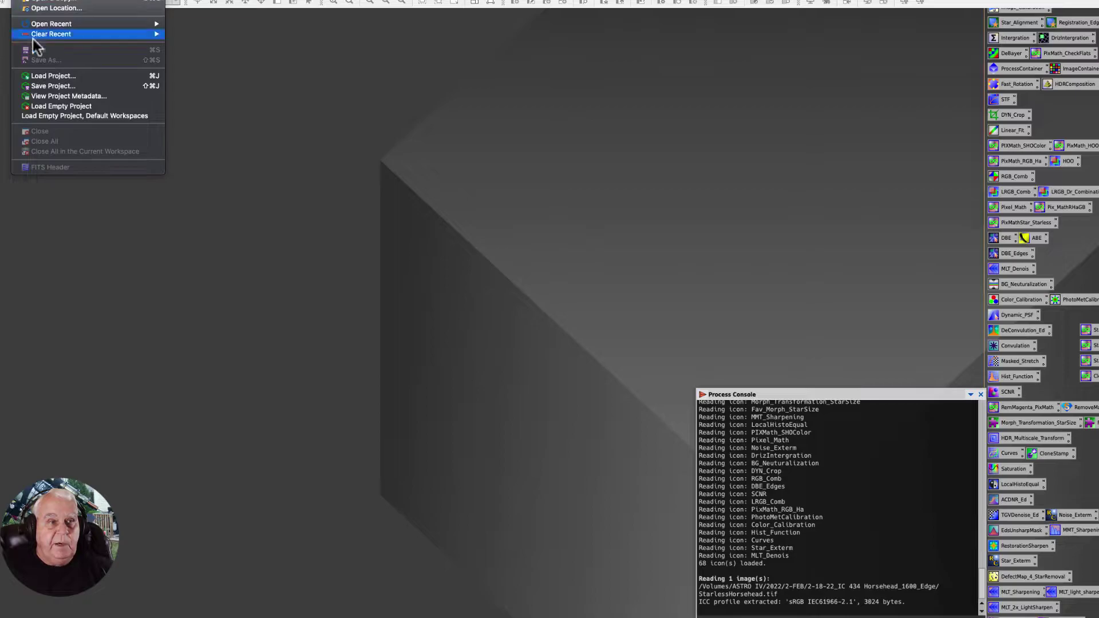
Step: Select 7-30-22_Barnard 33-2.pxiproject in the Project folder for loading
left_click(47, 79)
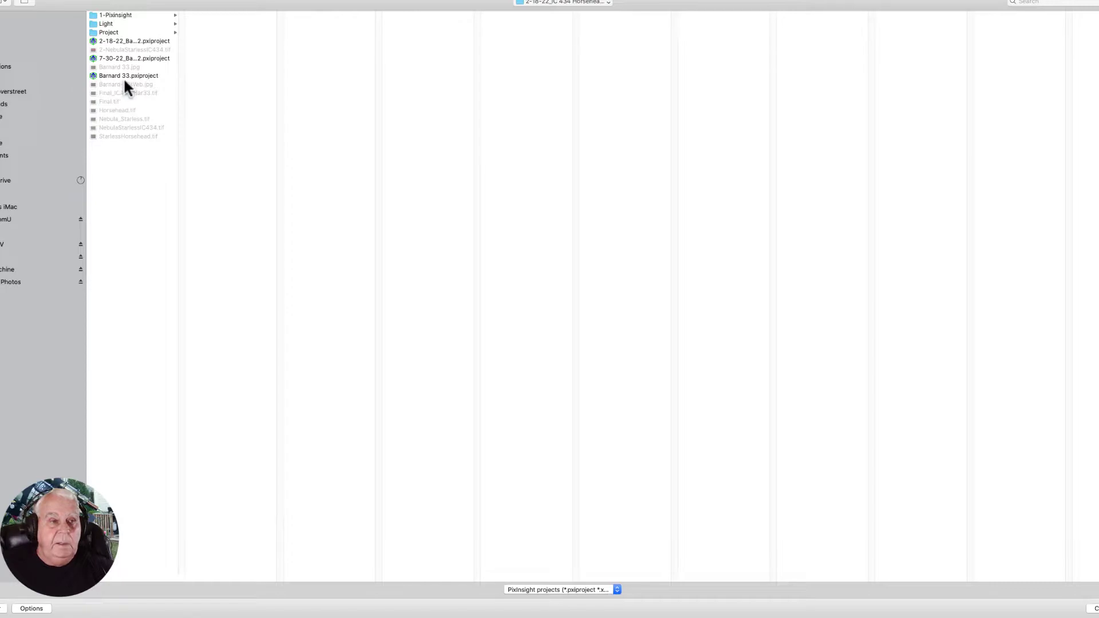
left_click(106, 32)
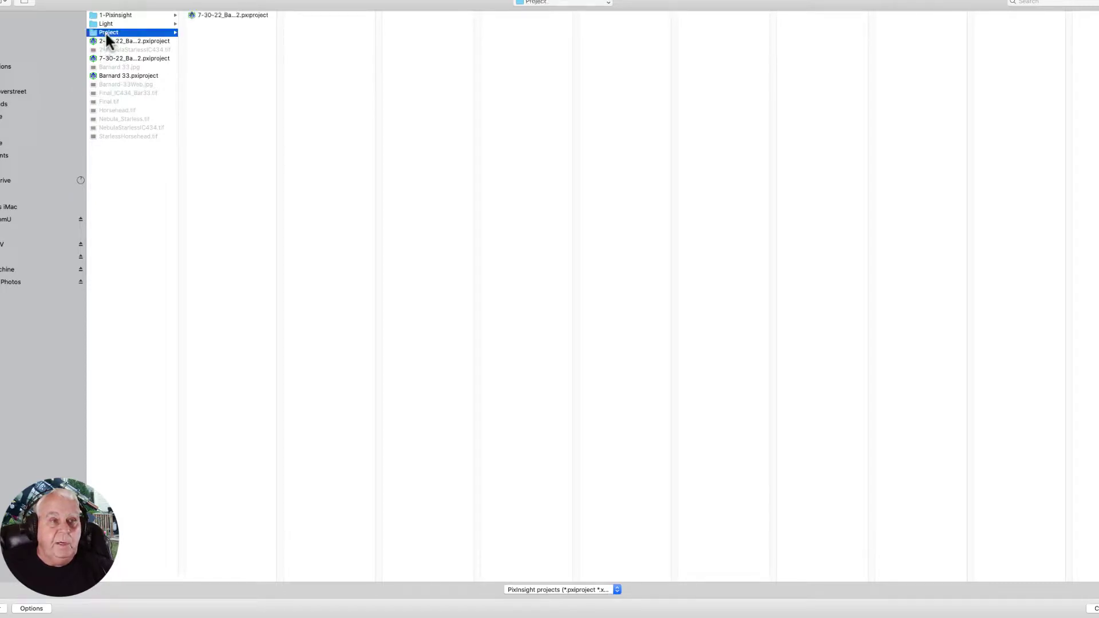
left_click(200, 15)
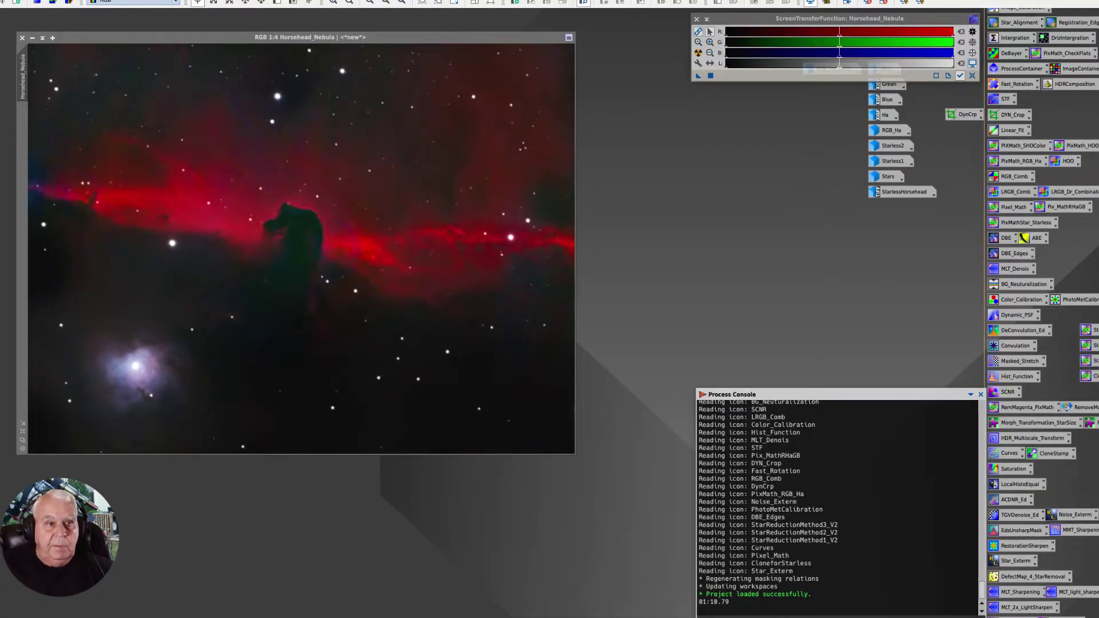
Step: Reposition the loaded project's Horsehead_Nebula image window
left_click_drag(103, 37, 127, 61)
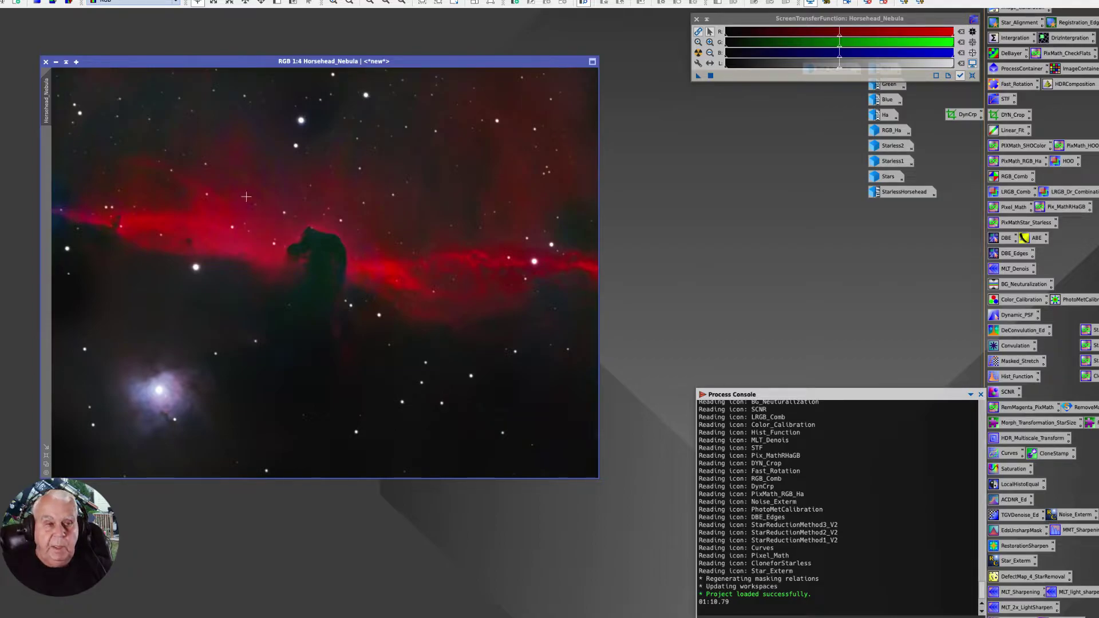
left_click_drag(182, 62, 177, 41)
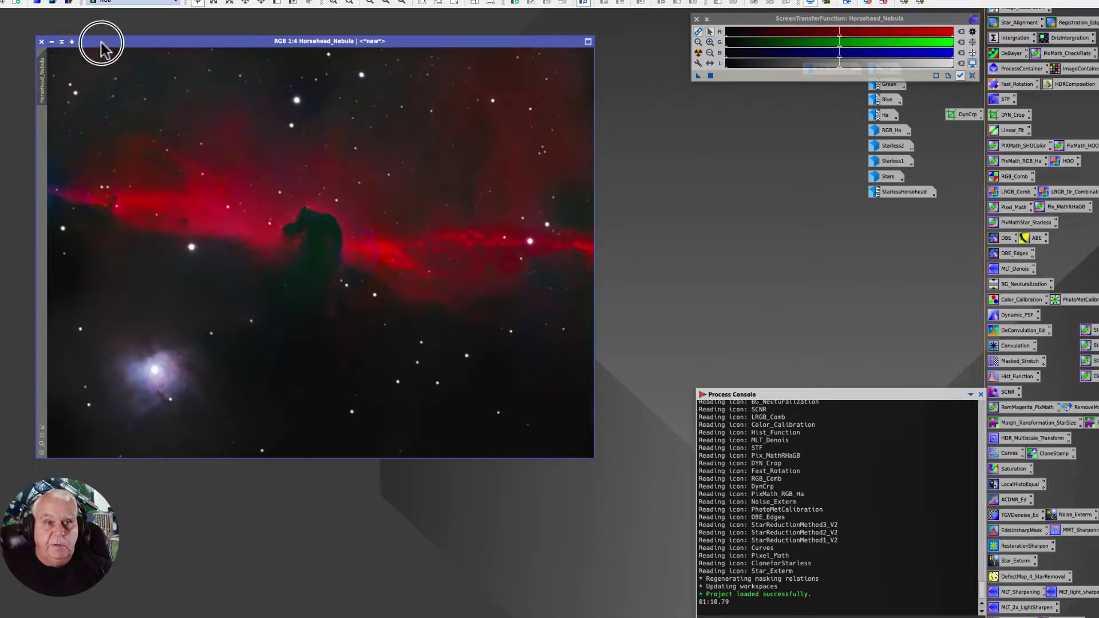
Step: Duplicate Horsehead_Nebula, rename the copy Starless, and minimize it to an icon
left_click_drag(101, 43, 156, 59)
left_click_drag(96, 97, 15, 118)
right_click(15, 118)
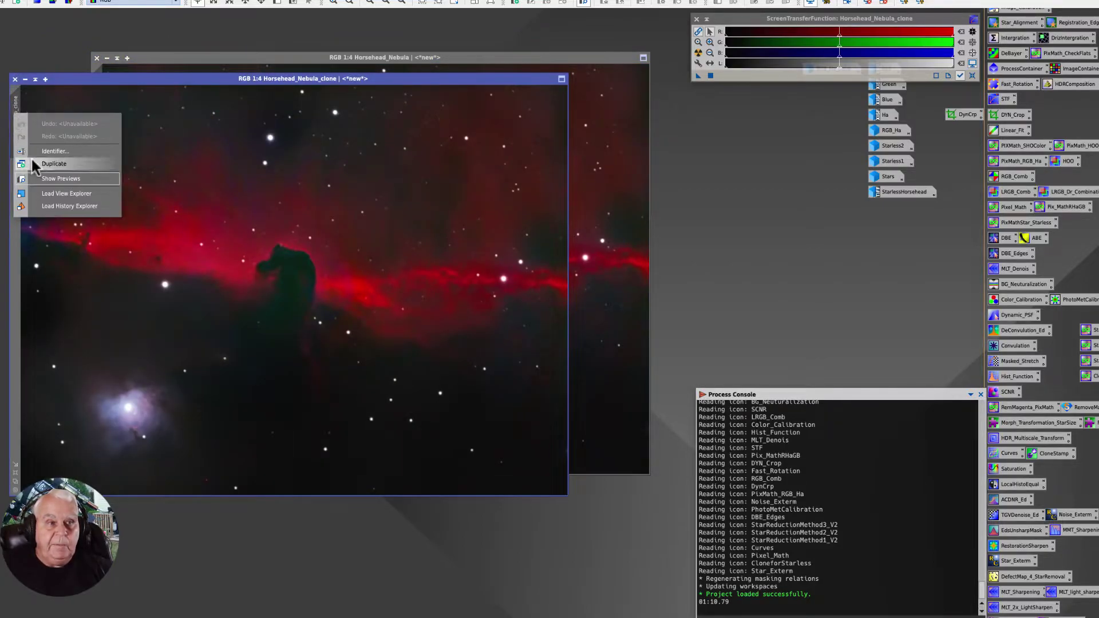
left_click(45, 148)
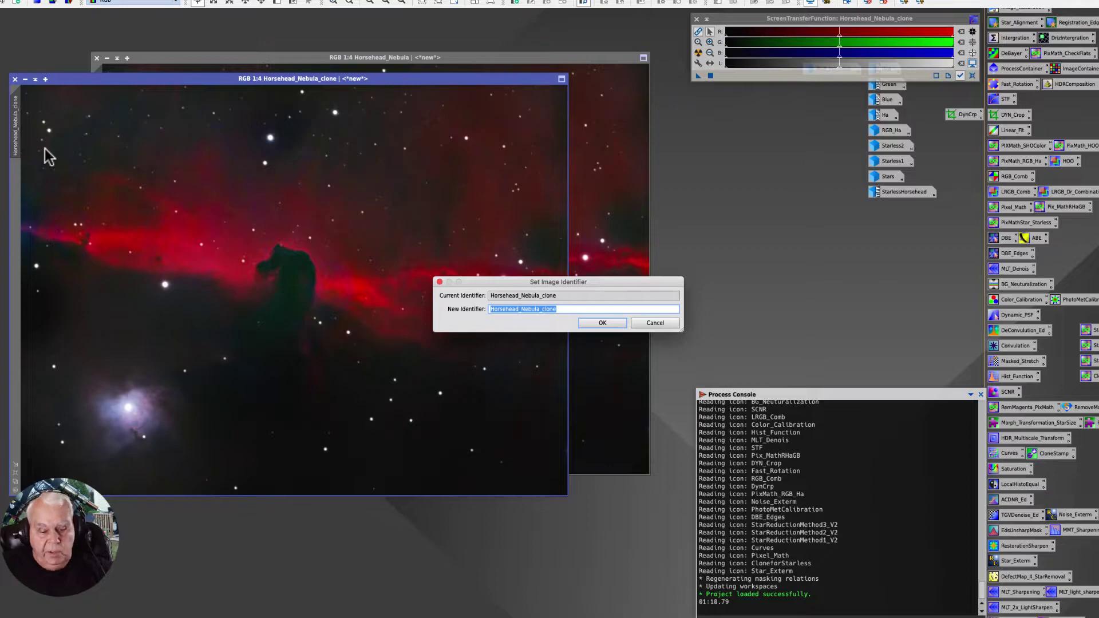
type("Sa")
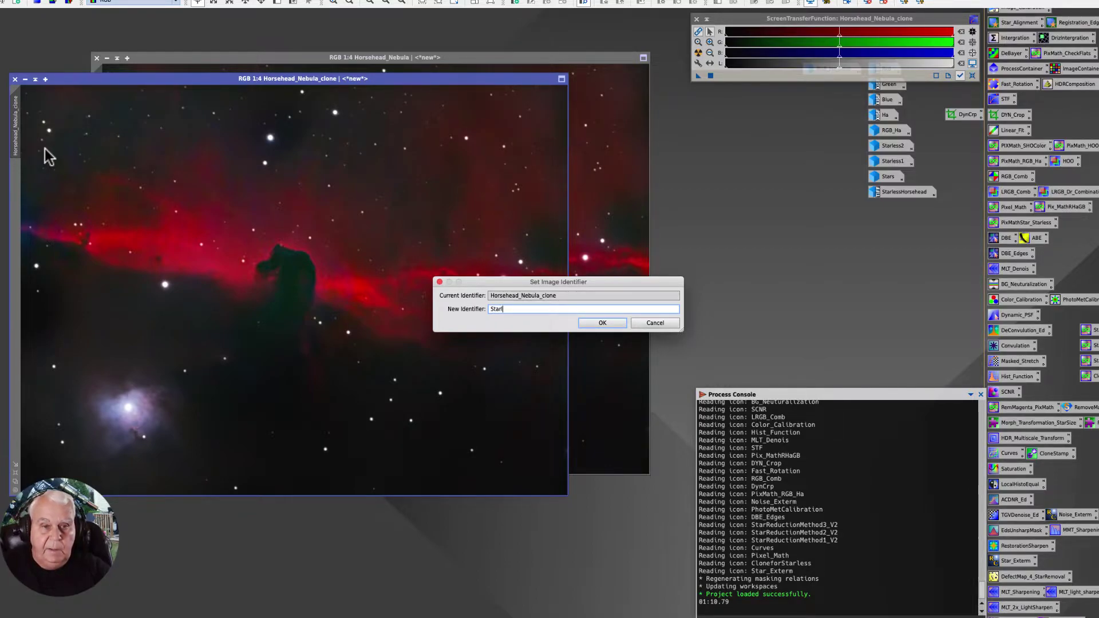
key("Return")
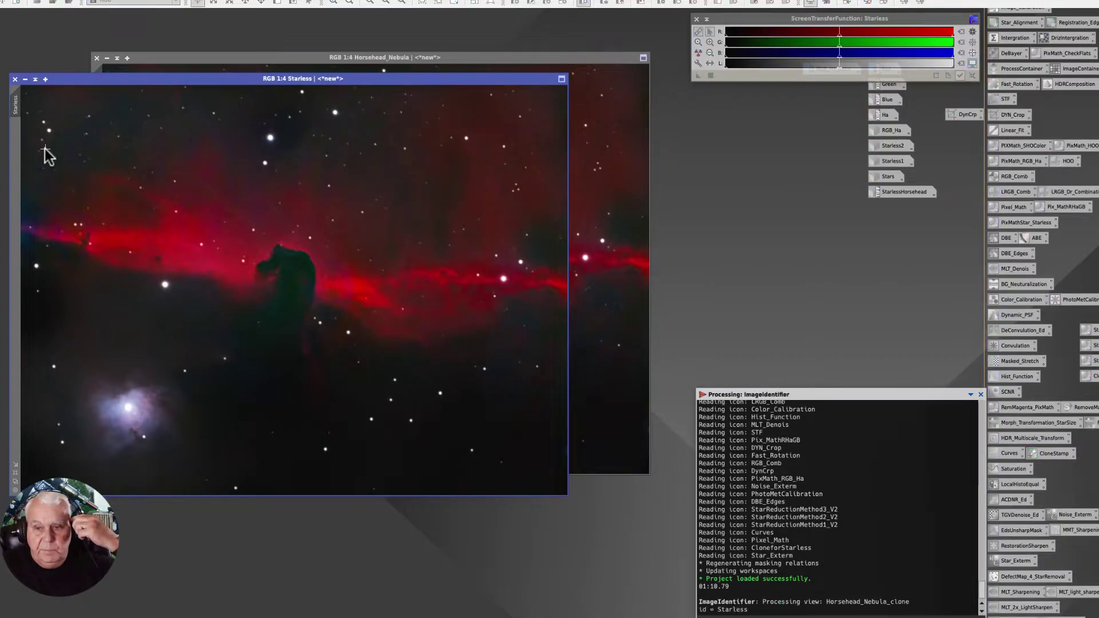
left_click(25, 79)
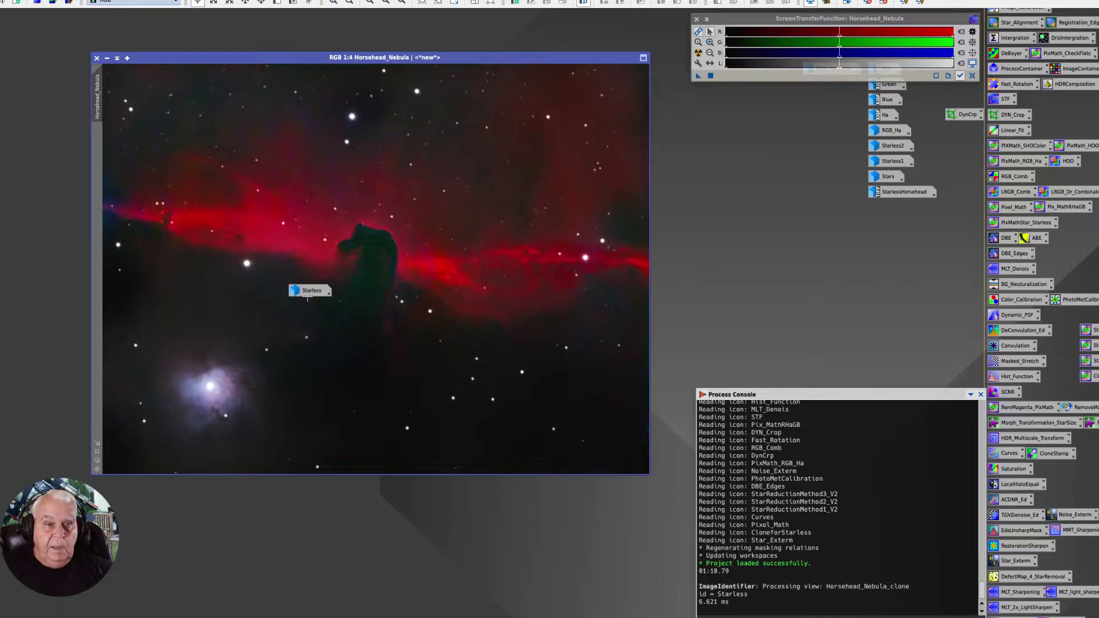
Step: Delete the old Starless icon and bring the four star-reduction process icons onto the workspace
left_click_drag(309, 290, 29, 91)
right_click(27, 89)
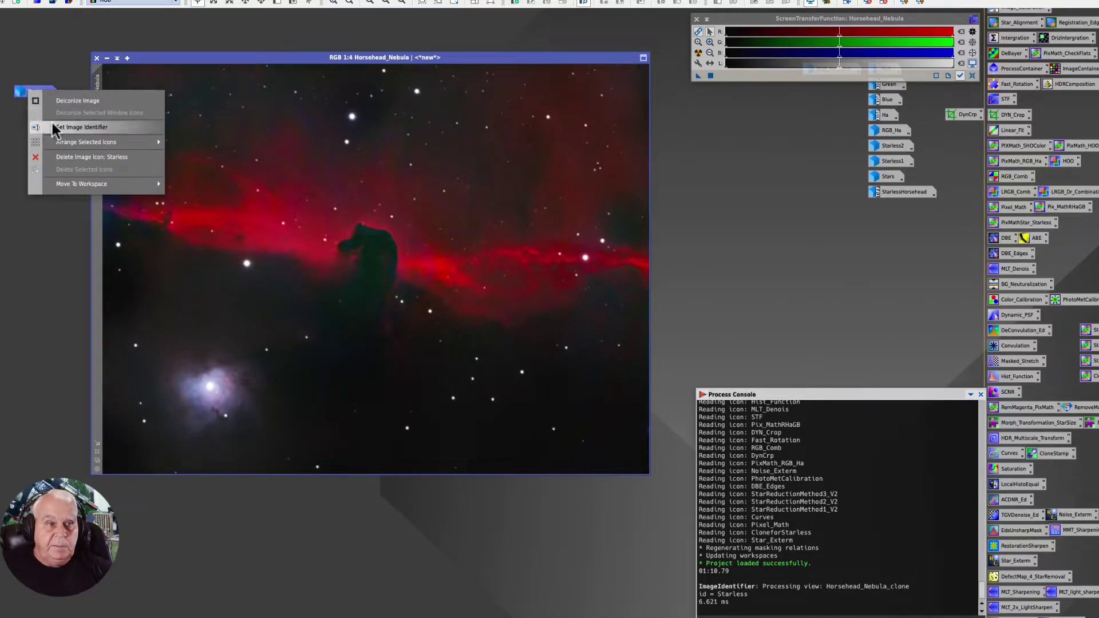
left_click(70, 157)
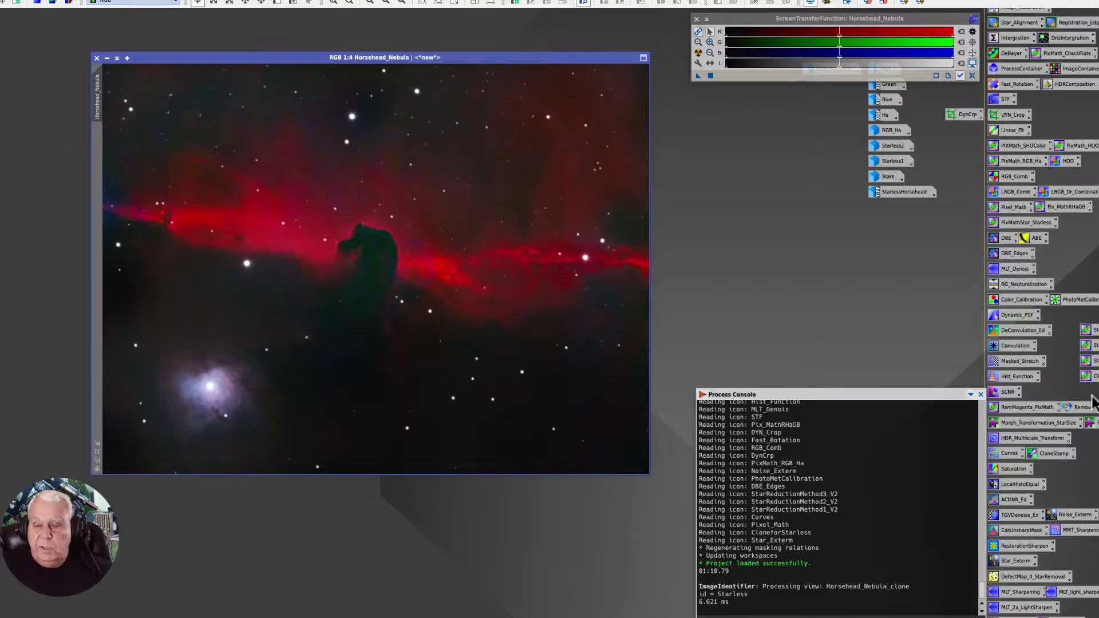
left_click(1086, 336)
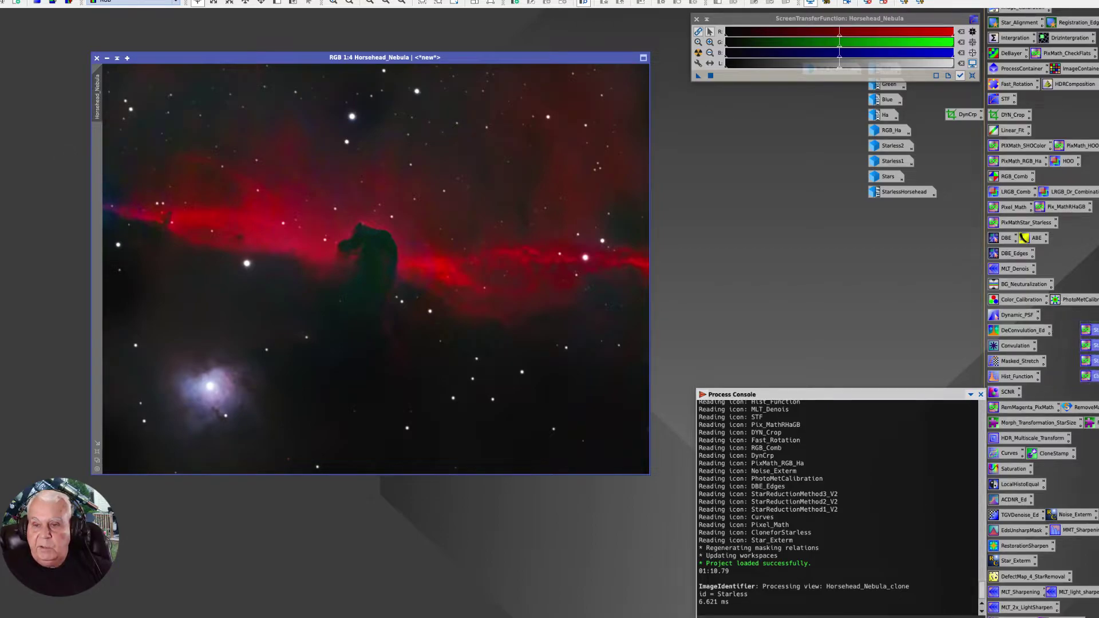
left_click_drag(1087, 341, 714, 201)
left_click(770, 276)
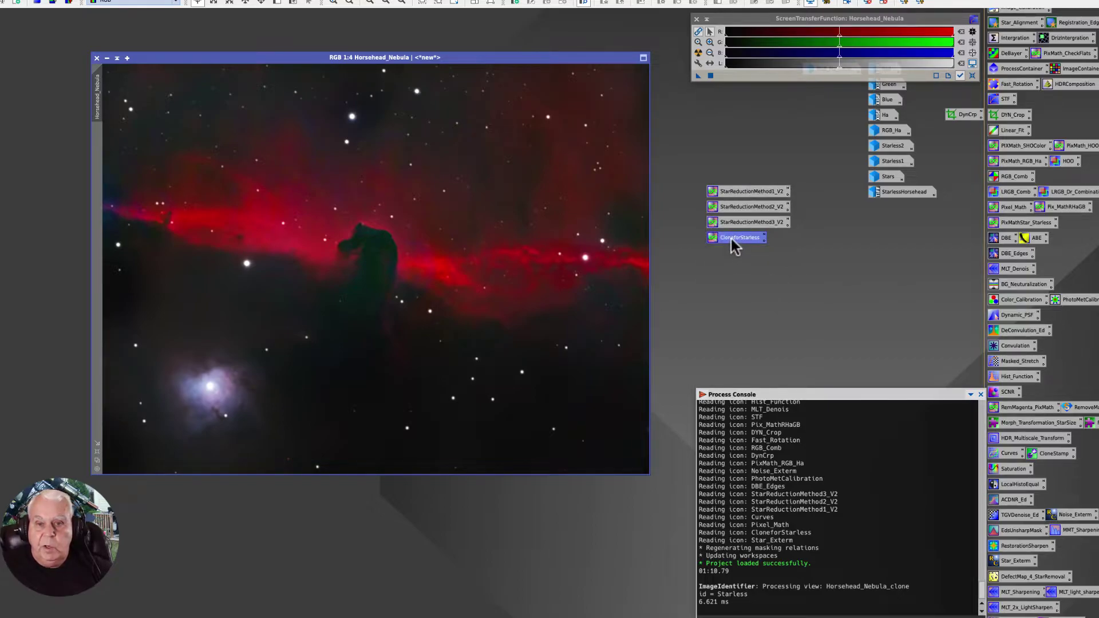
Step: Apply CloneforStarless to Horsehead_Nebula, iconise the new Starless image, and delete CloneforStarless
left_click_drag(732, 238, 372, 308)
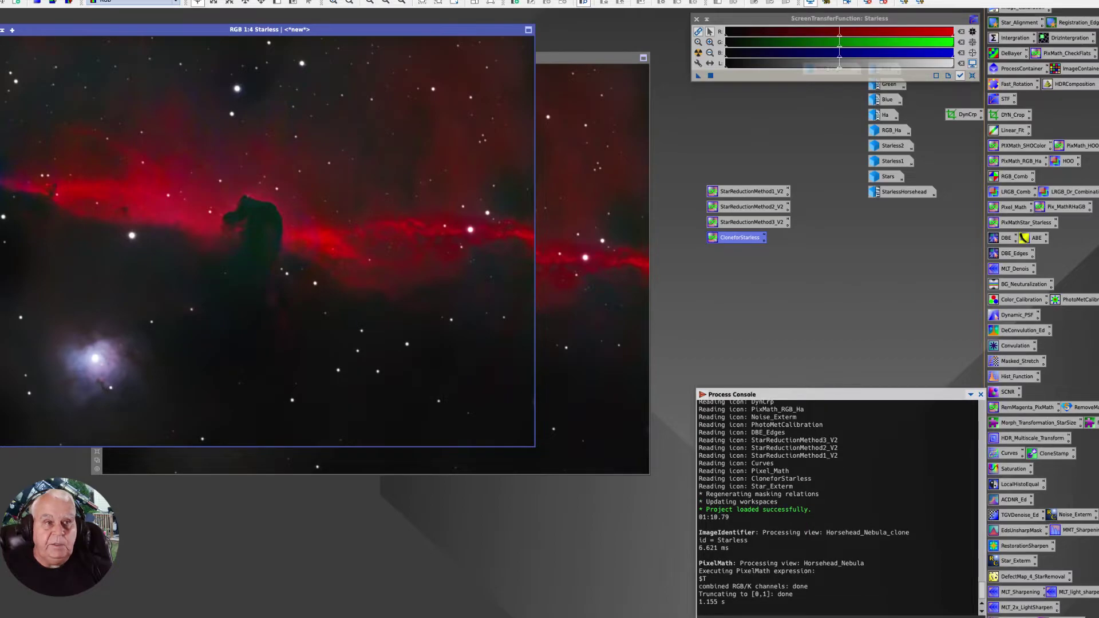
left_click_drag(55, 32, 107, 66)
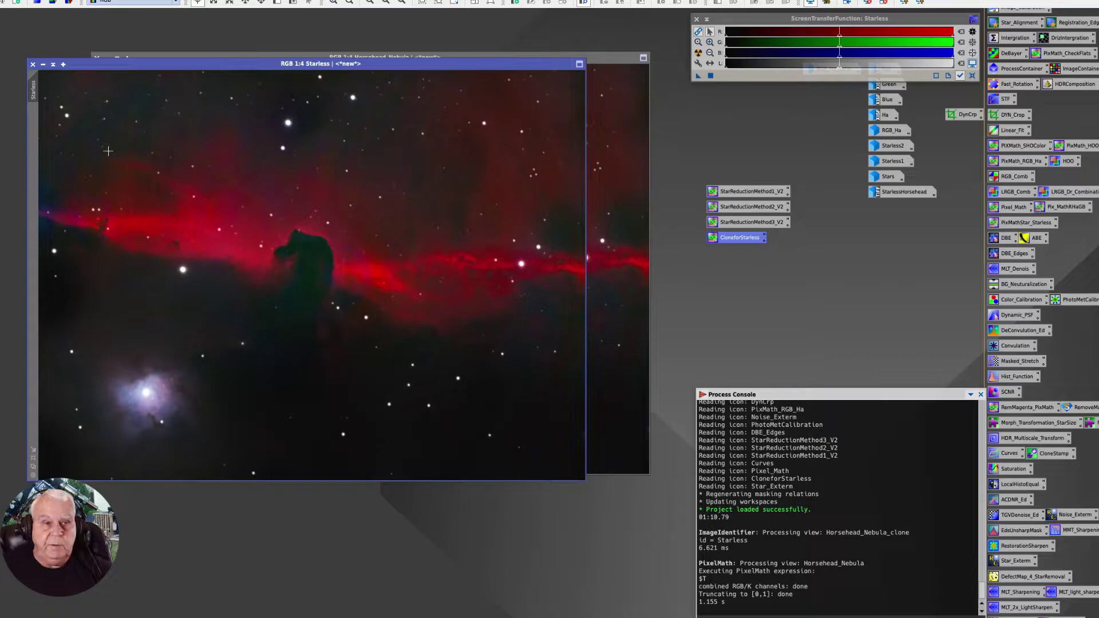
left_click(43, 65)
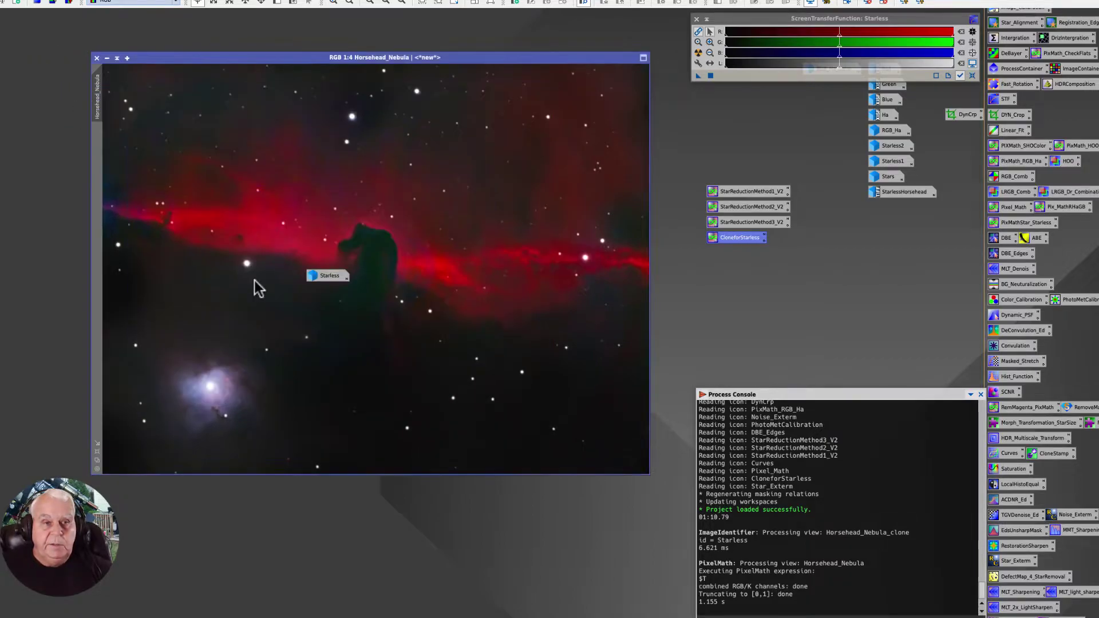
left_click_drag(319, 277, 733, 310)
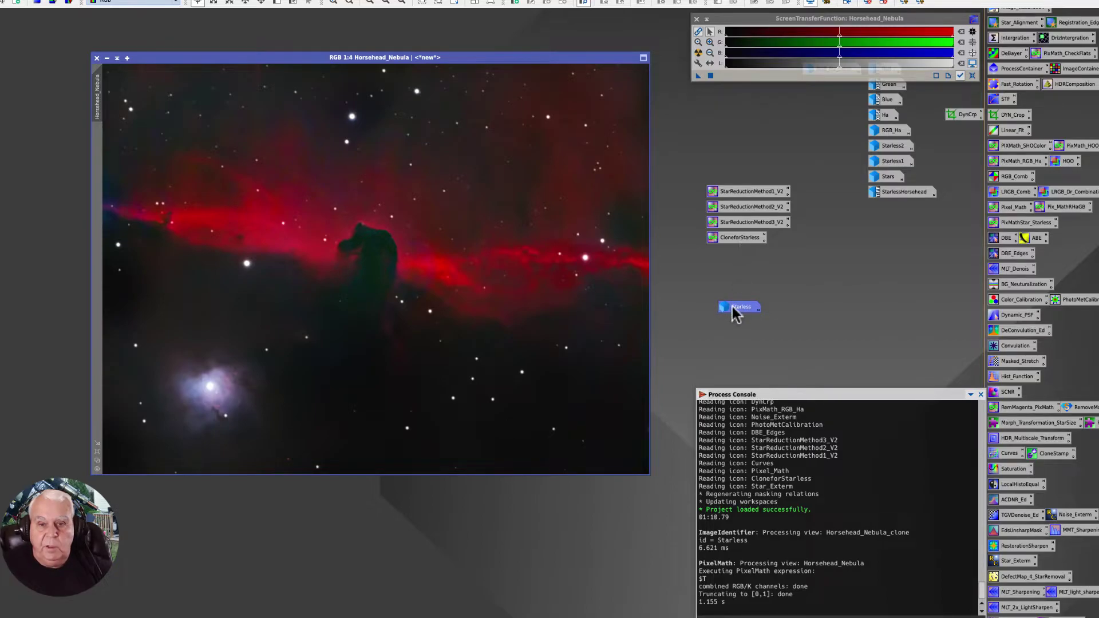
left_click(727, 238)
key("Delete")
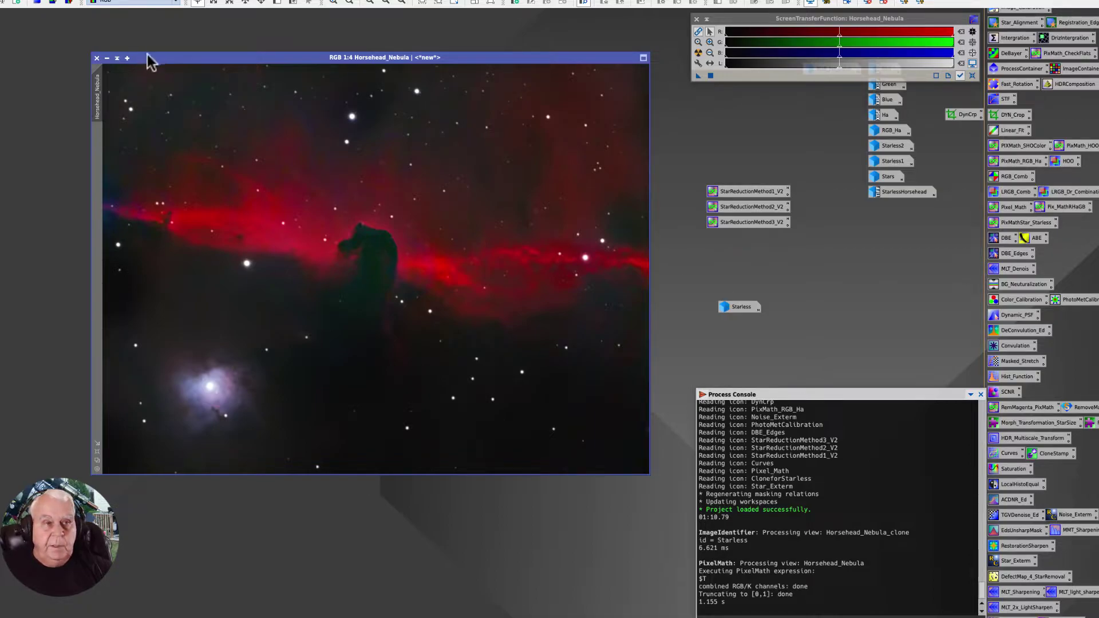
Step: Reopen the Starless image, arrange its window, and minimize Horsehead_Nebula to an icon
left_click_drag(146, 57, 72, 39)
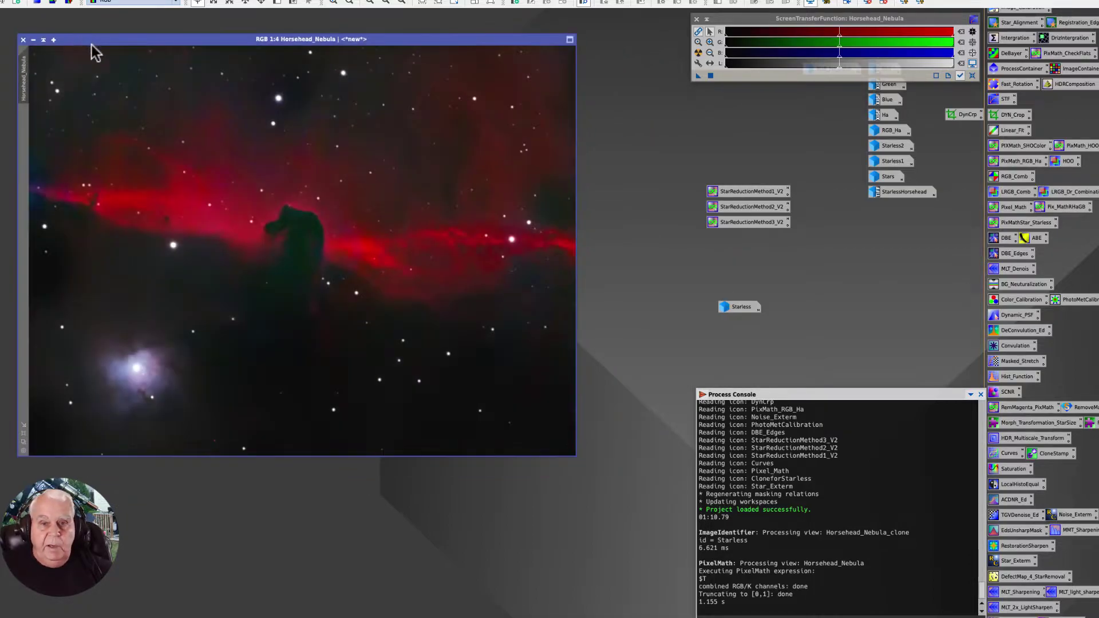
double_click(740, 308)
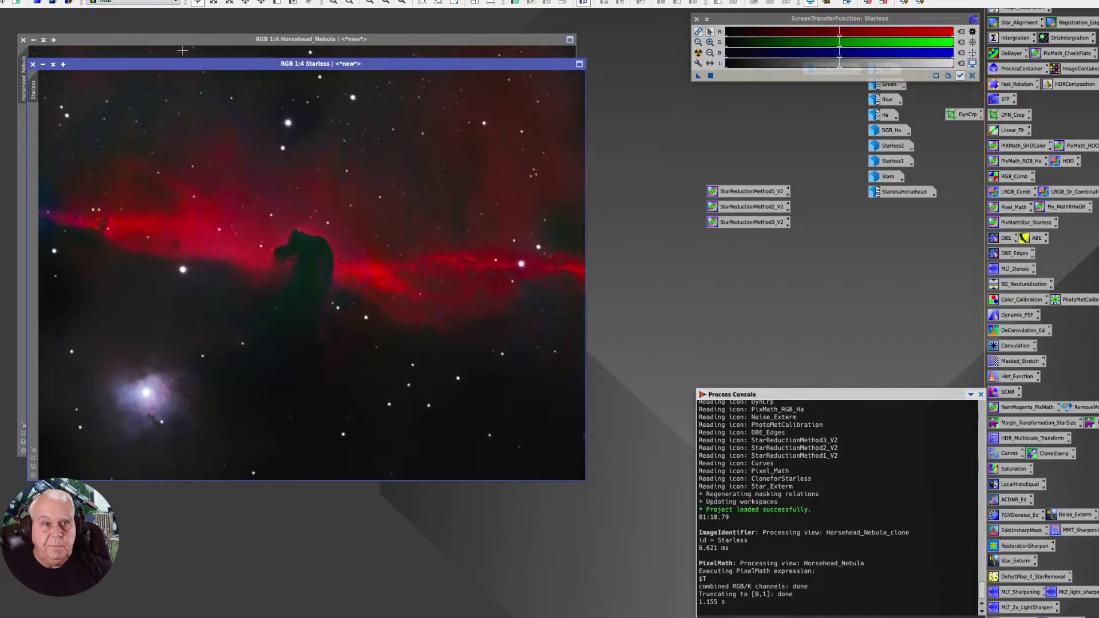
left_click_drag(204, 64, 302, 74)
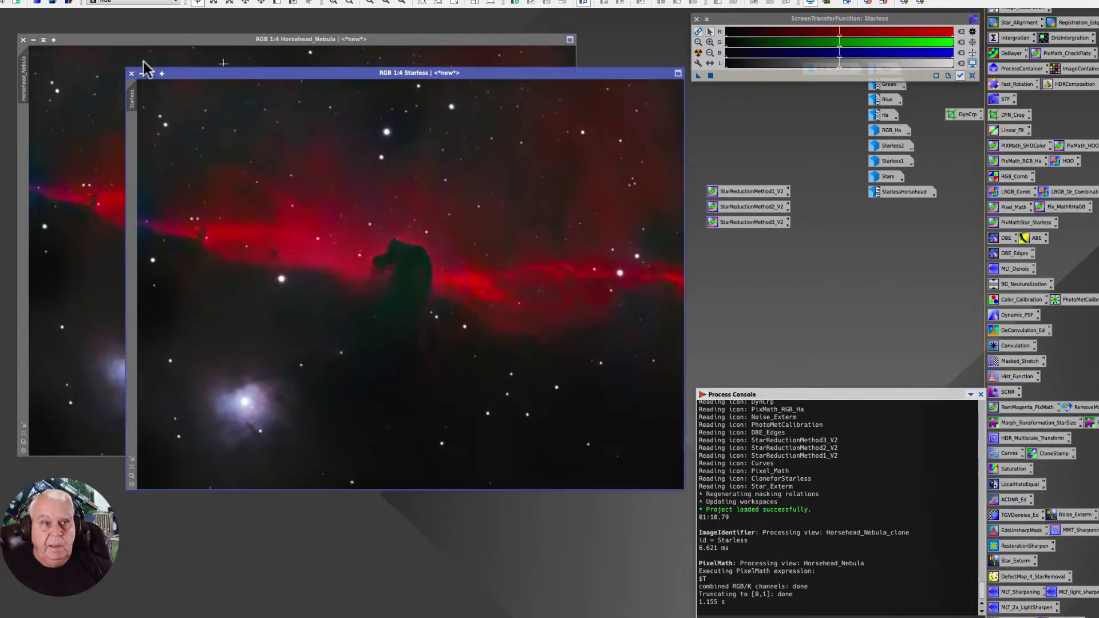
left_click(31, 39)
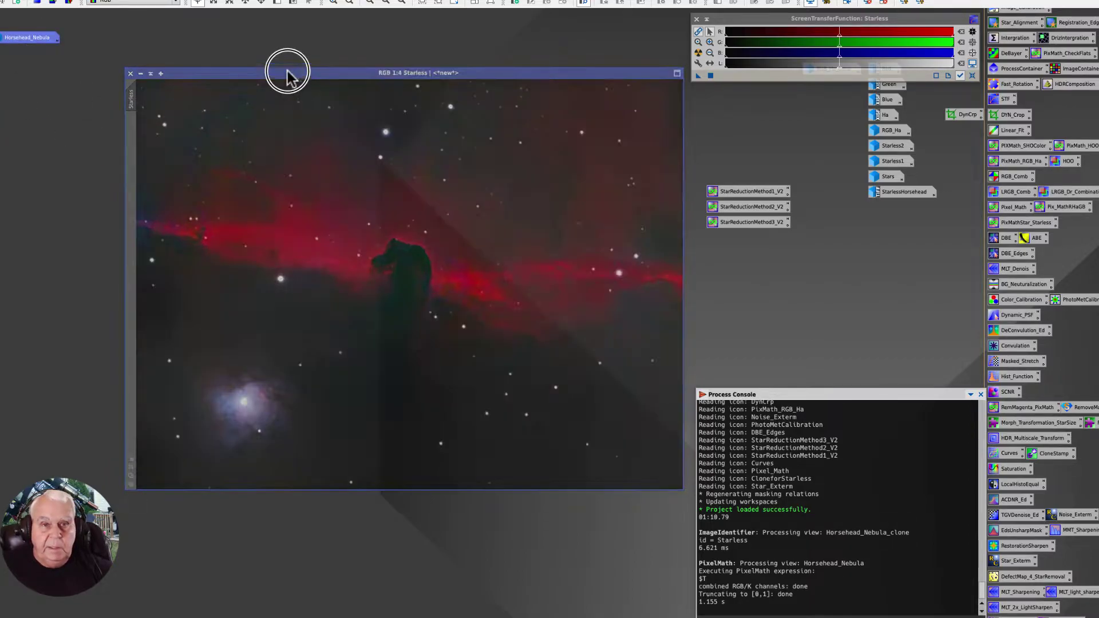
left_click_drag(286, 72, 279, 64)
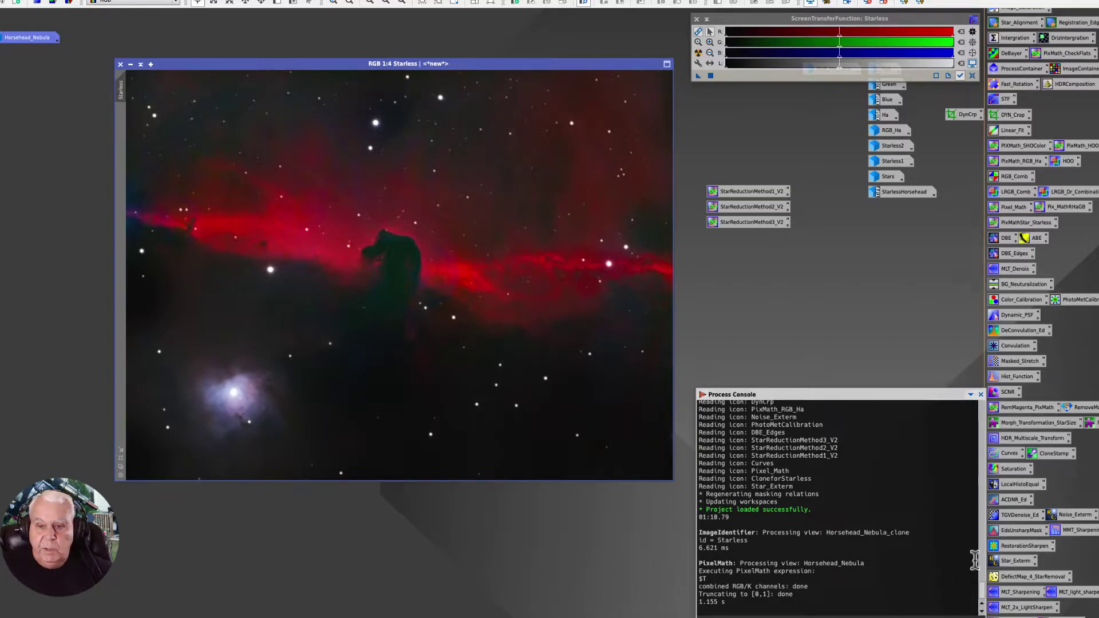
Step: Check the Star_Exterm StarXTerminator settings, then apply it to the Starless image to strip its stars
double_click(1014, 561)
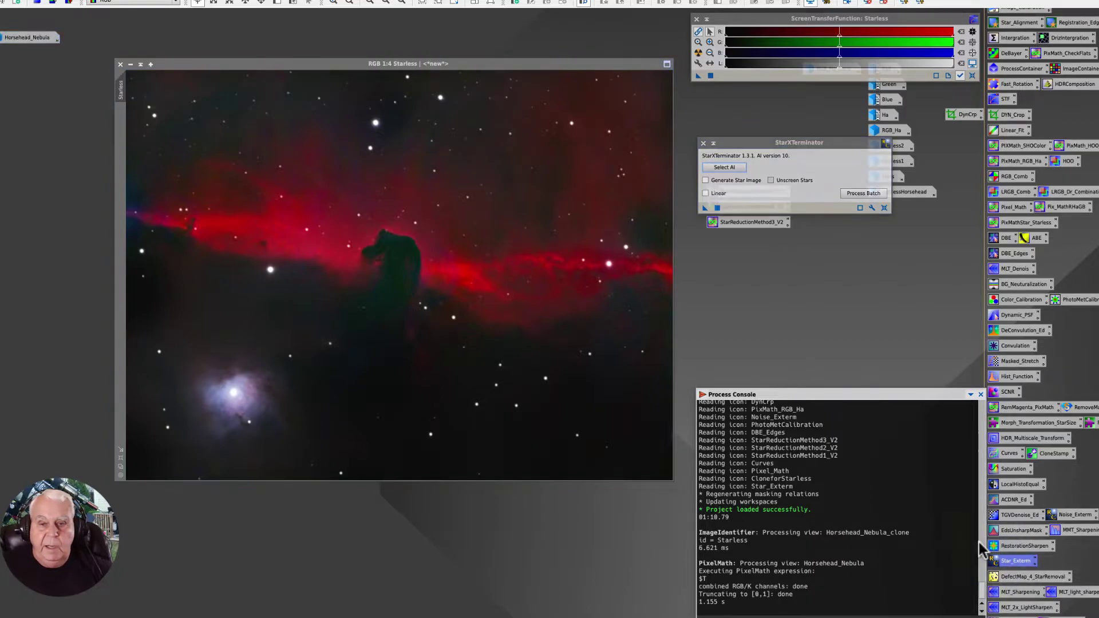
left_click_drag(747, 137, 783, 261)
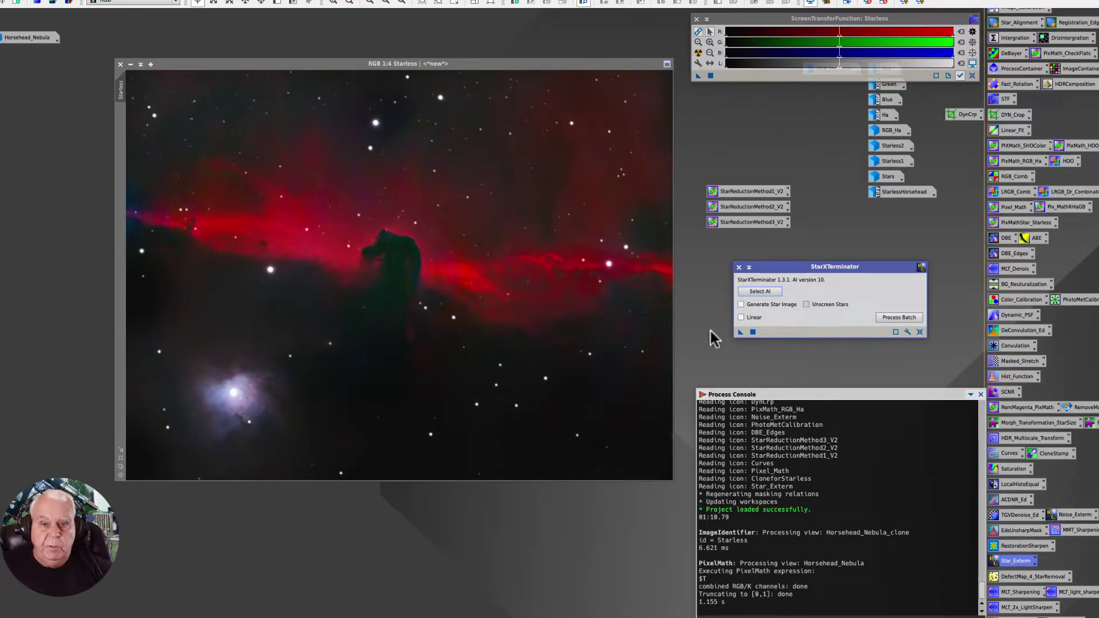
left_click(739, 267)
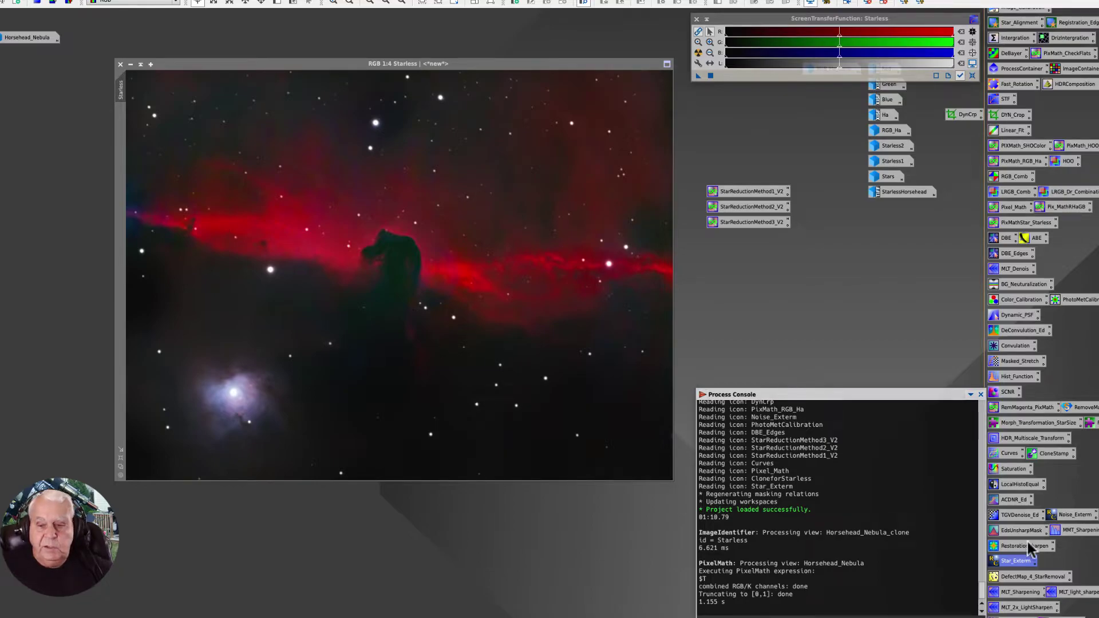
left_click_drag(1010, 562, 299, 247)
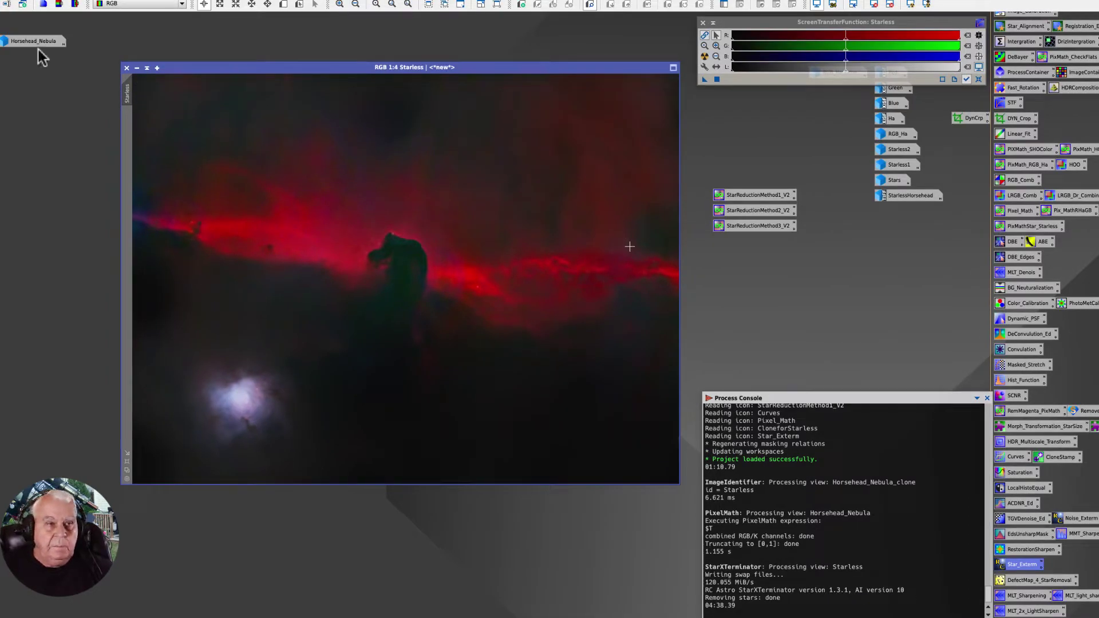
Step: Iconize Starless near the top, restore and enlarge Horsehead_Nebula, and open StarReductionMethod1_V2
left_click(136, 68)
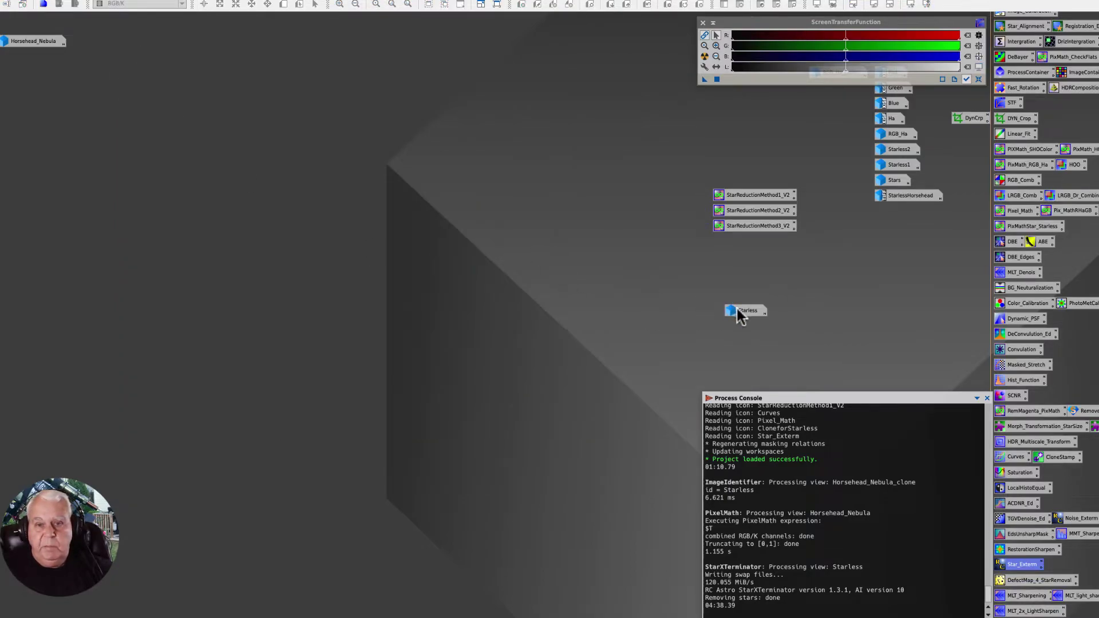
left_click_drag(738, 309, 716, 98)
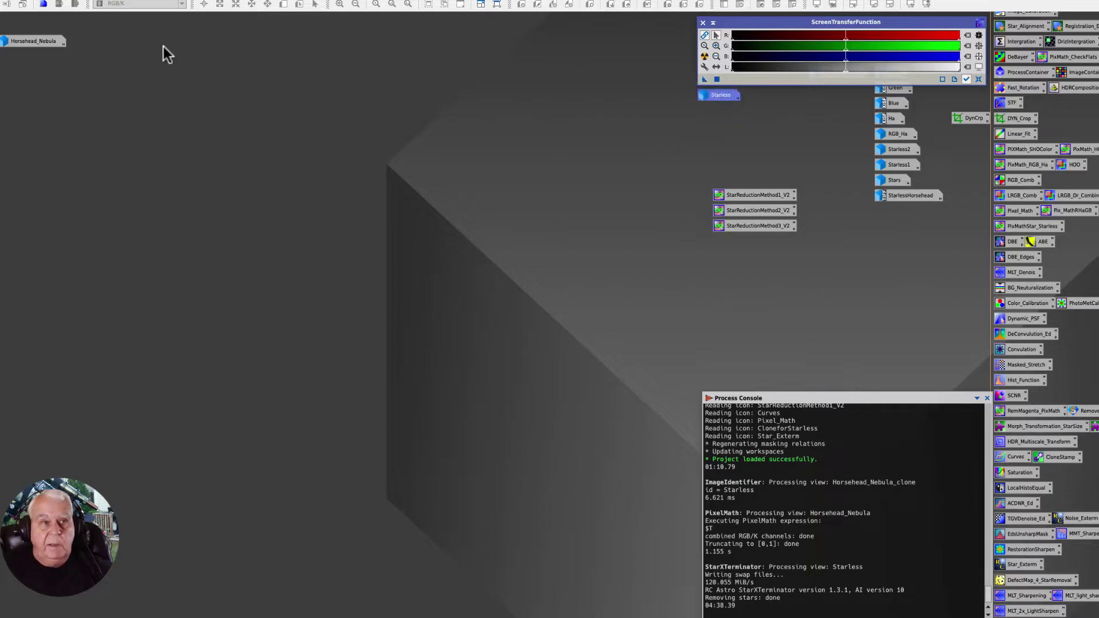
double_click(32, 42)
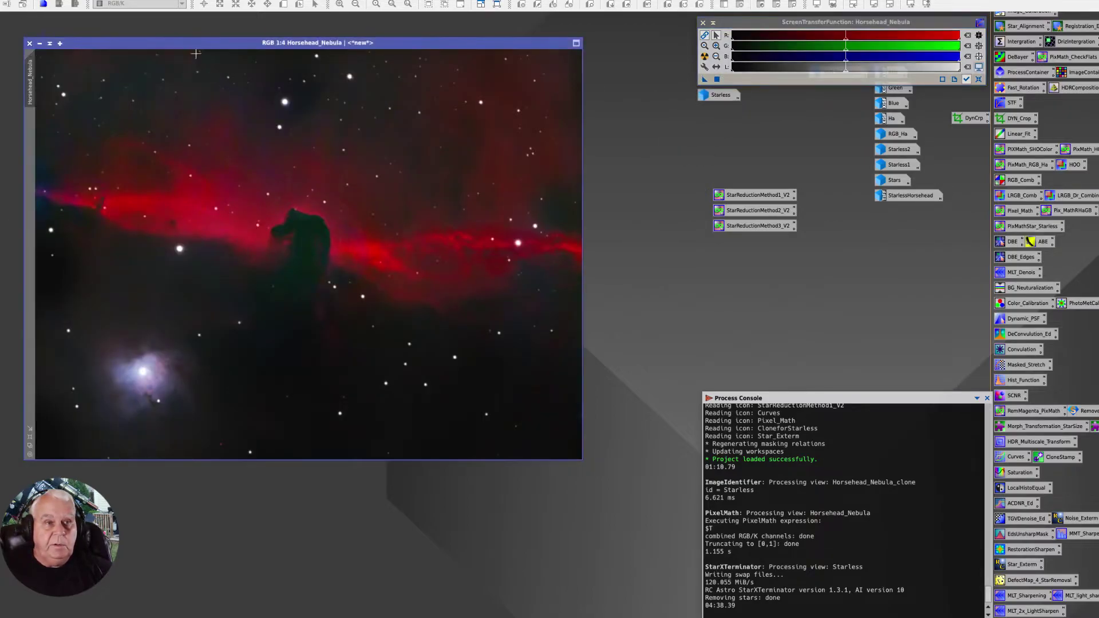
left_click_drag(194, 42, 261, 47)
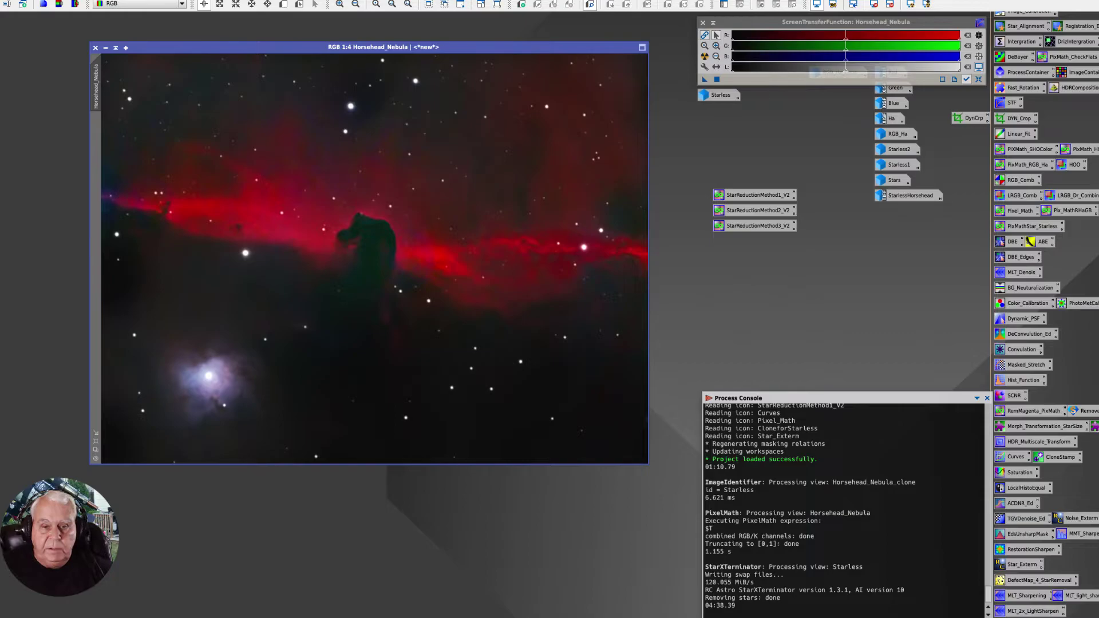
left_click_drag(645, 461, 566, 433)
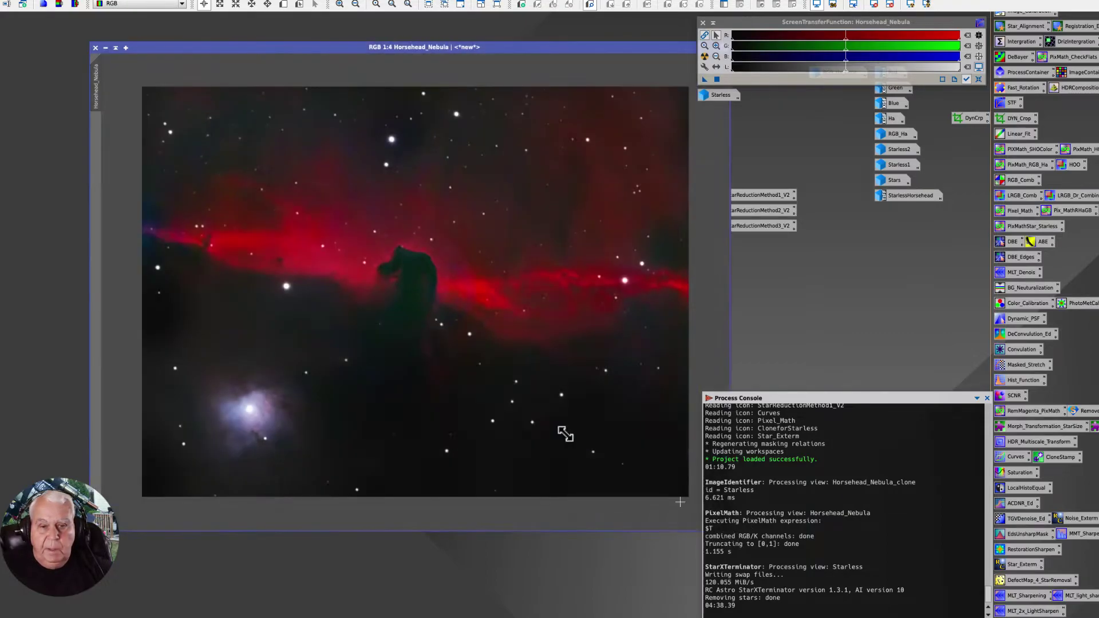
left_click_drag(173, 47, 111, 27)
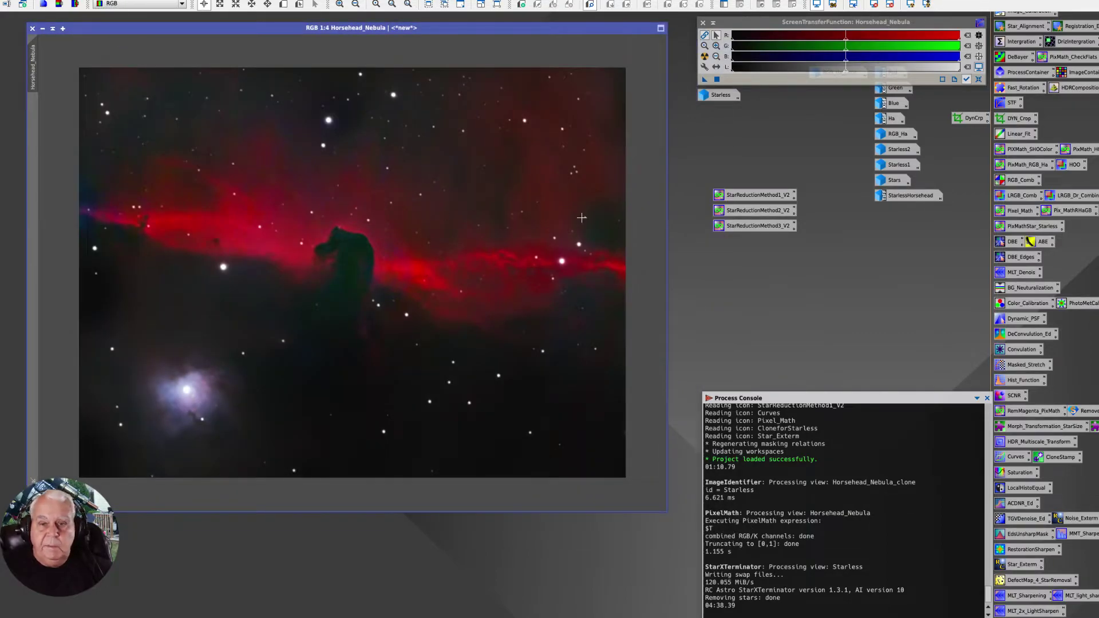
double_click(739, 194)
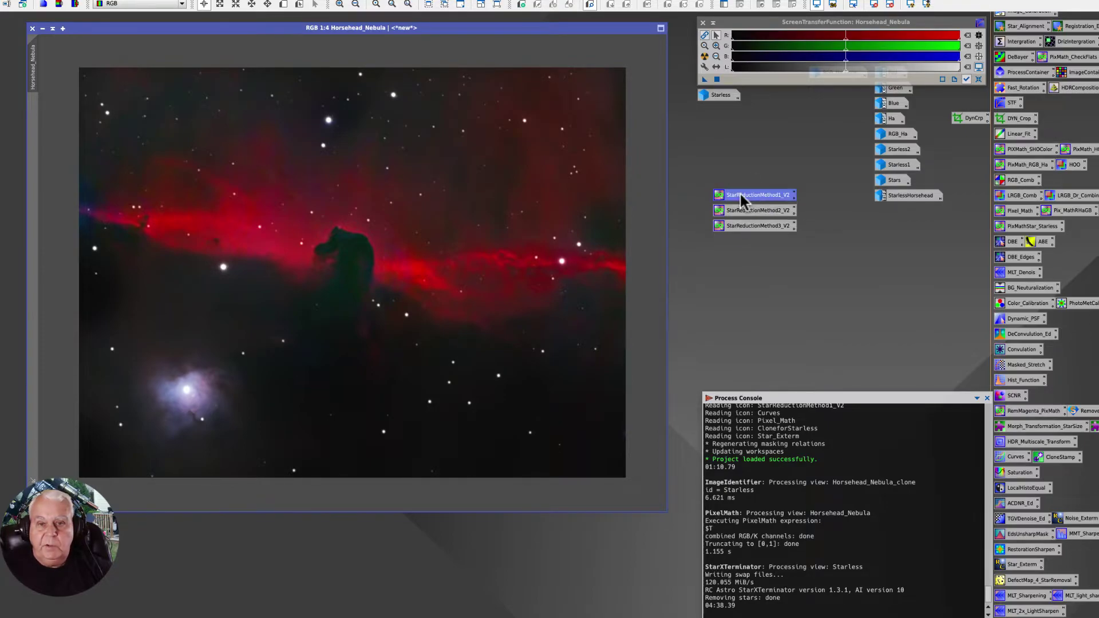
Step: Place the Transfer Method PixelMath expression (S=0.15, Img1=Starless) beside the Horsehead_Nebula image
left_click_drag(589, 298, 734, 141)
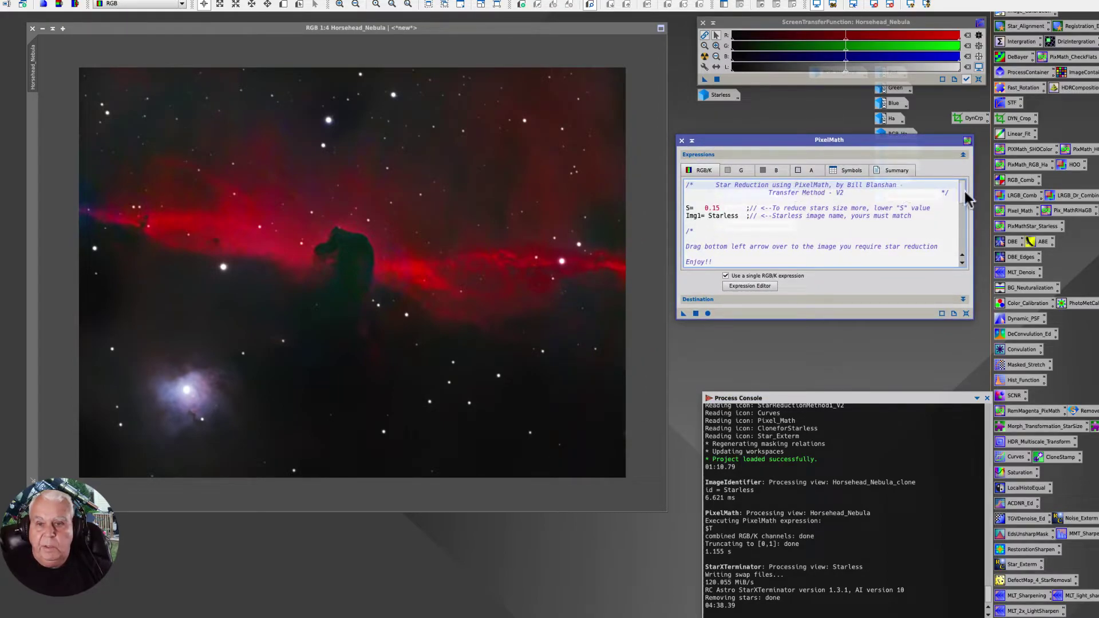
left_click_drag(960, 188, 993, 166)
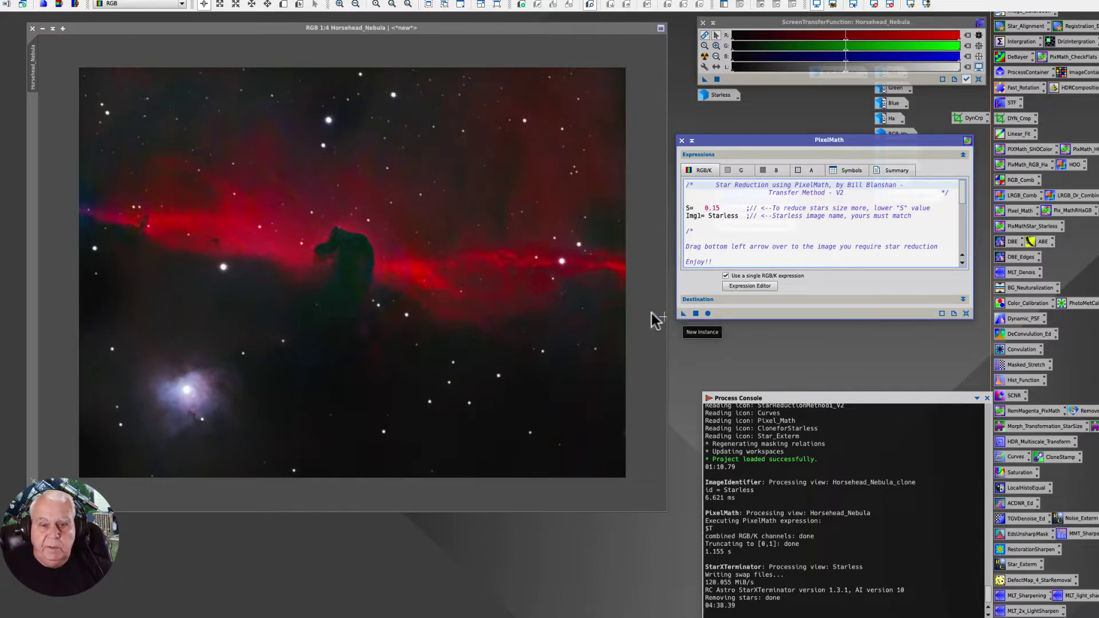
Step: Apply the S=0.15 Transfer Method reduction to Horsehead_Nebula and compare before and after
left_click_drag(683, 313, 369, 296)
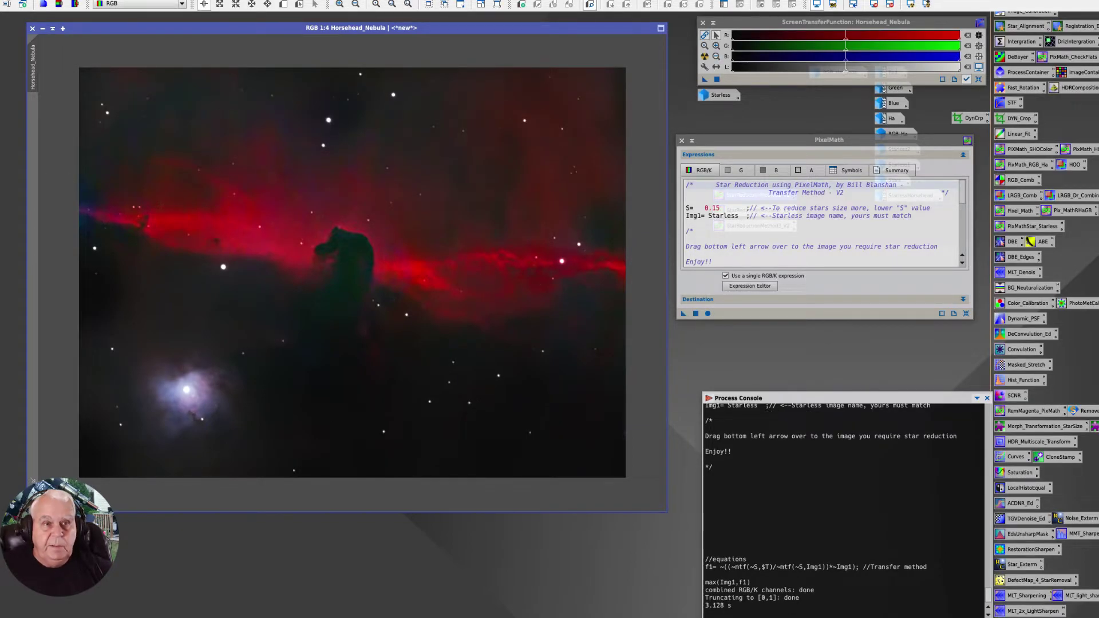
key("ctrl+z")
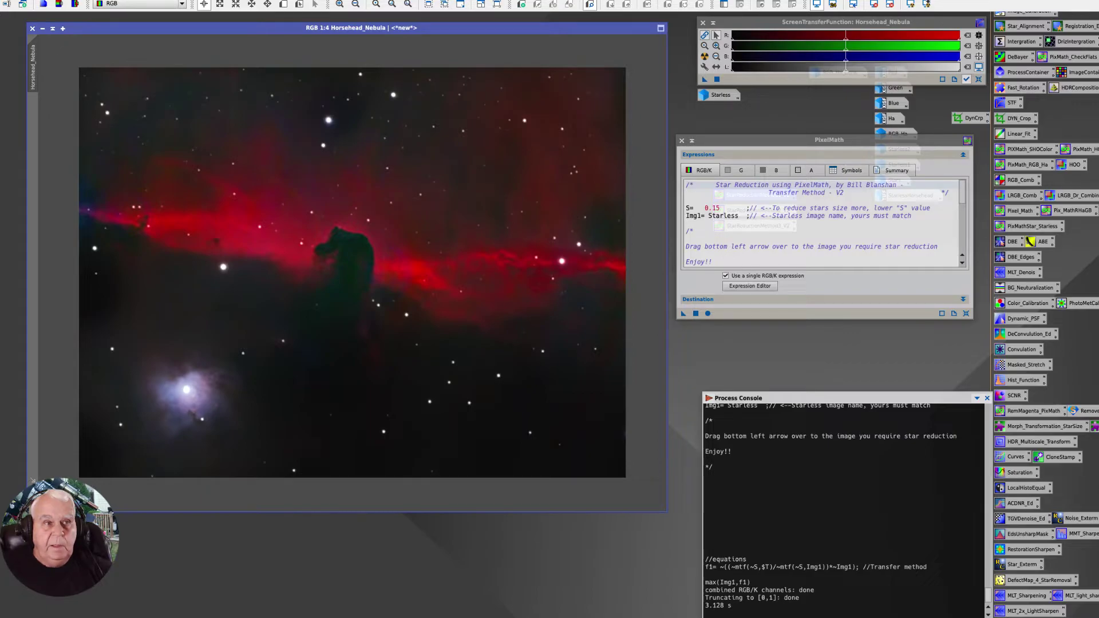
key("ctrl+Tab")
key("ctrl+Tab")
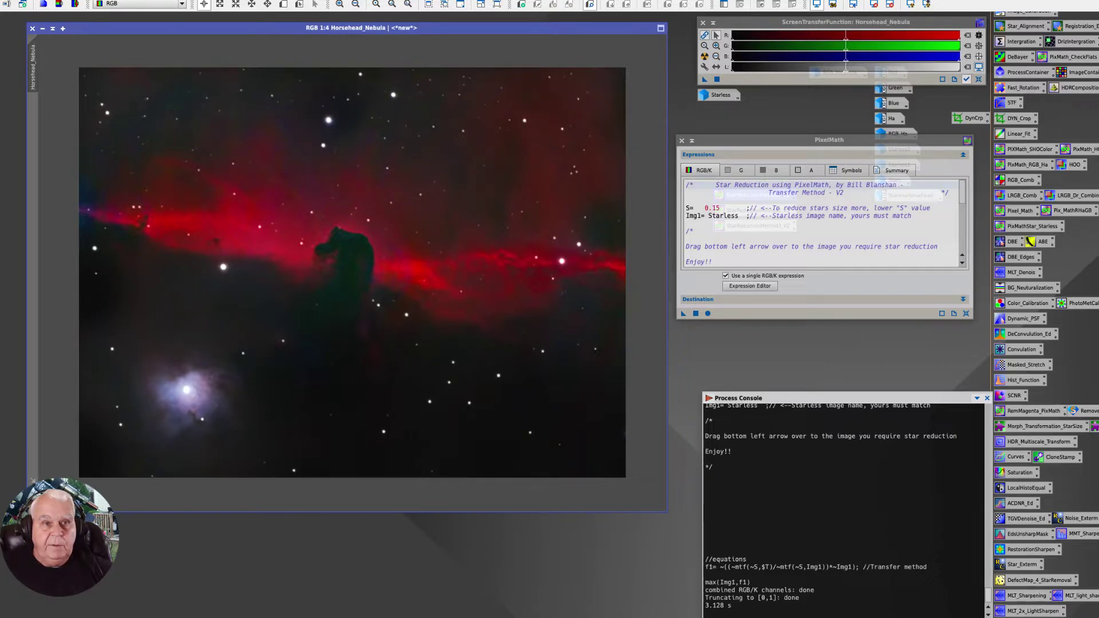
key("ctrl+Tab")
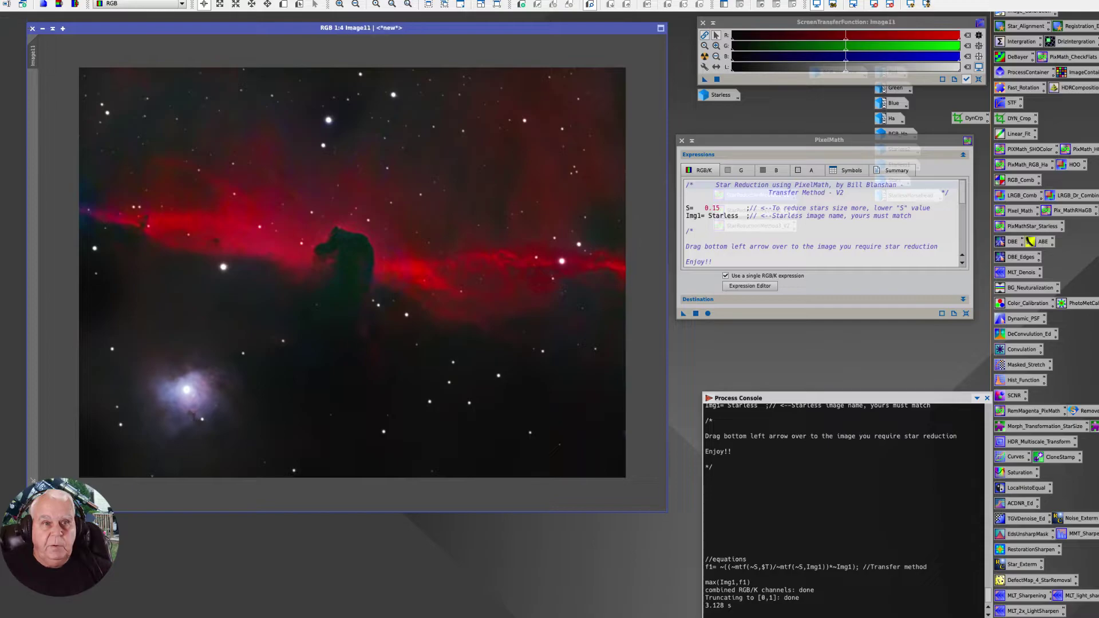
key("ctrl+Tab")
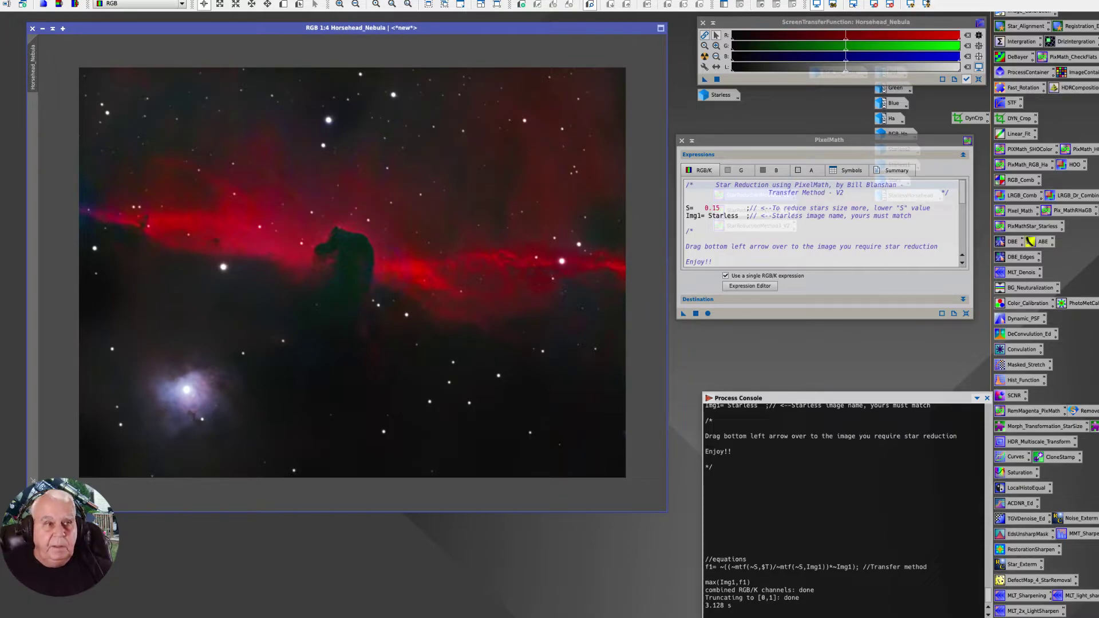
key("ctrl+Tab")
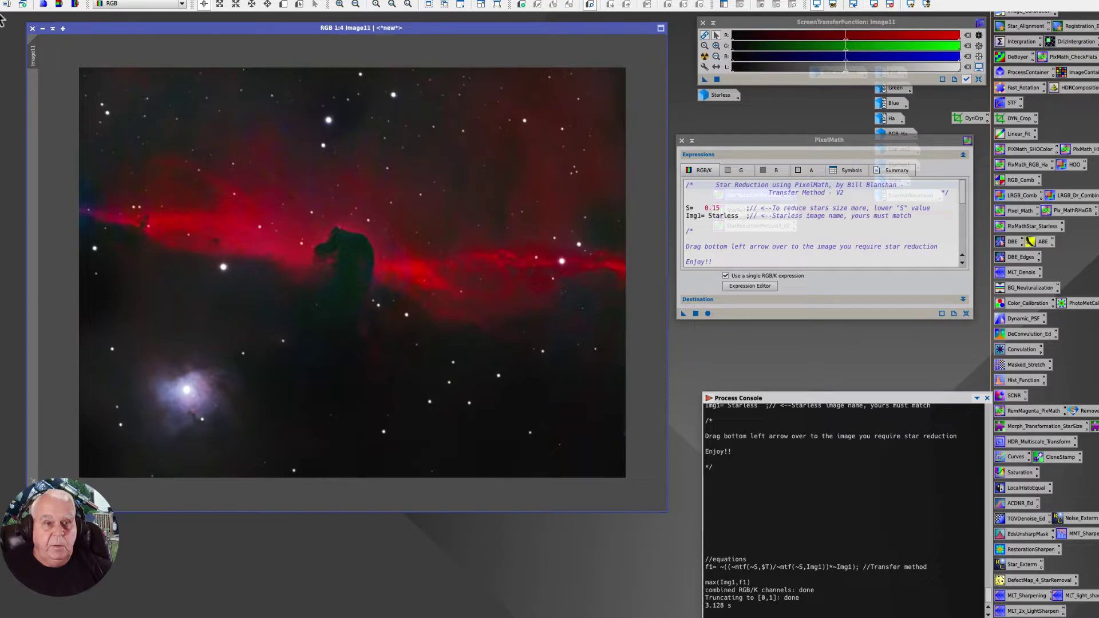
key("ctrl+Tab")
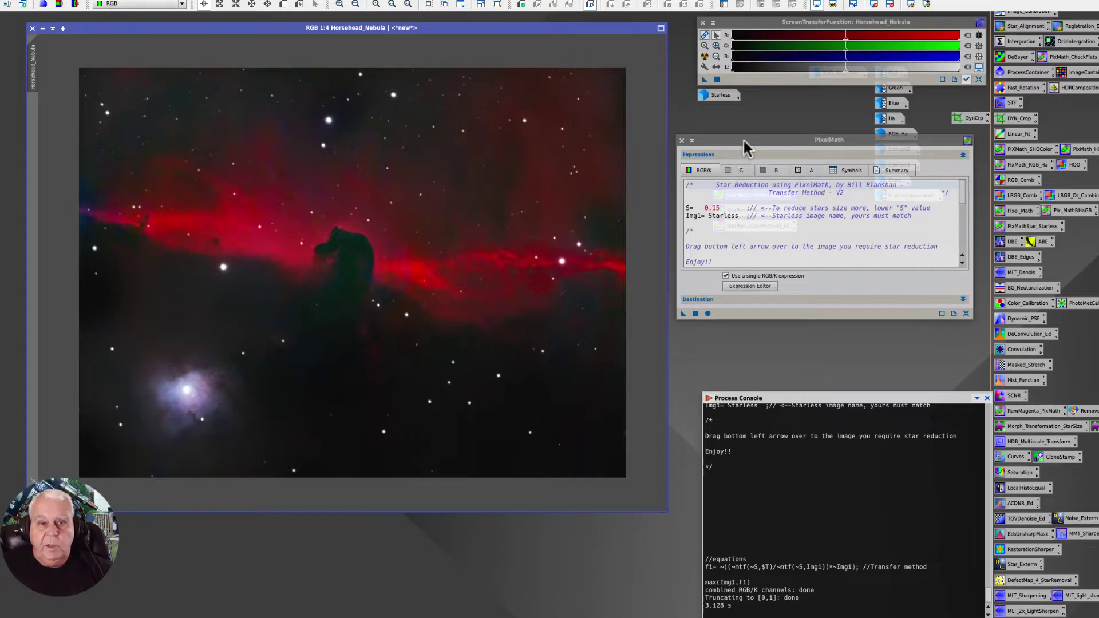
left_click_drag(743, 139, 723, 146)
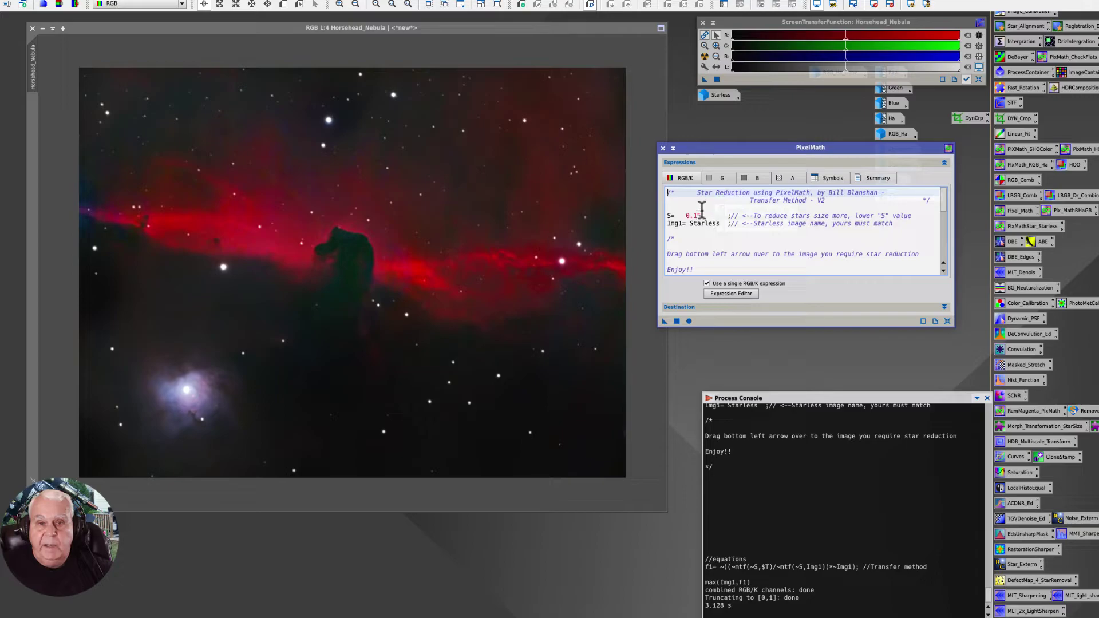
Step: Glance at the Starless image, then change the Transfer Method S value from 0.15 to 0.10
left_click_drag(707, 145, 711, 147)
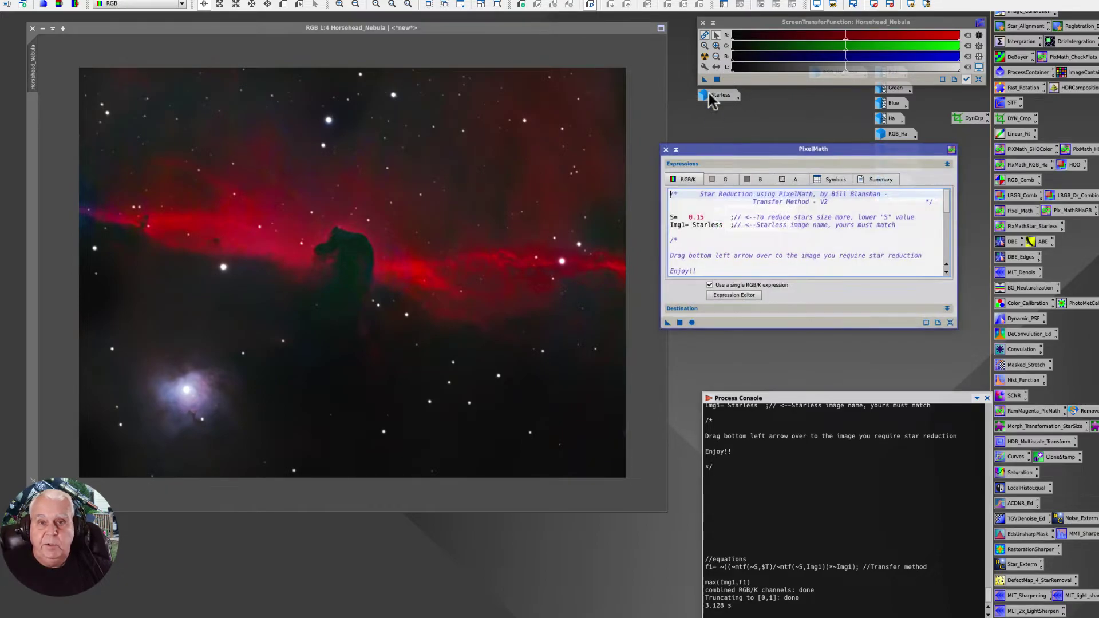
double_click(715, 94)
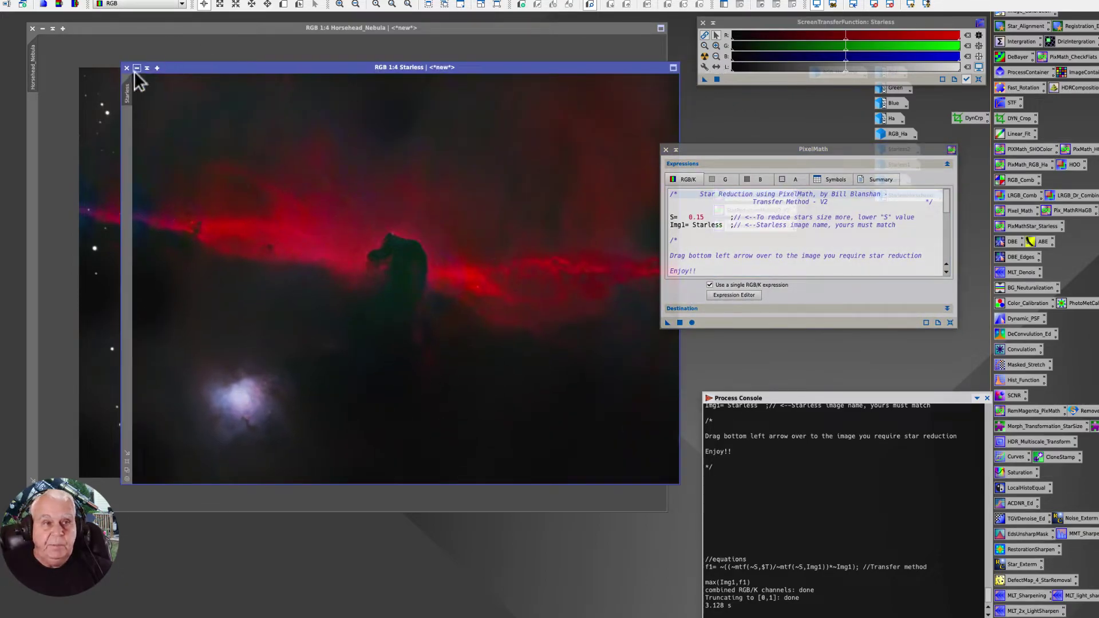
left_click(137, 68)
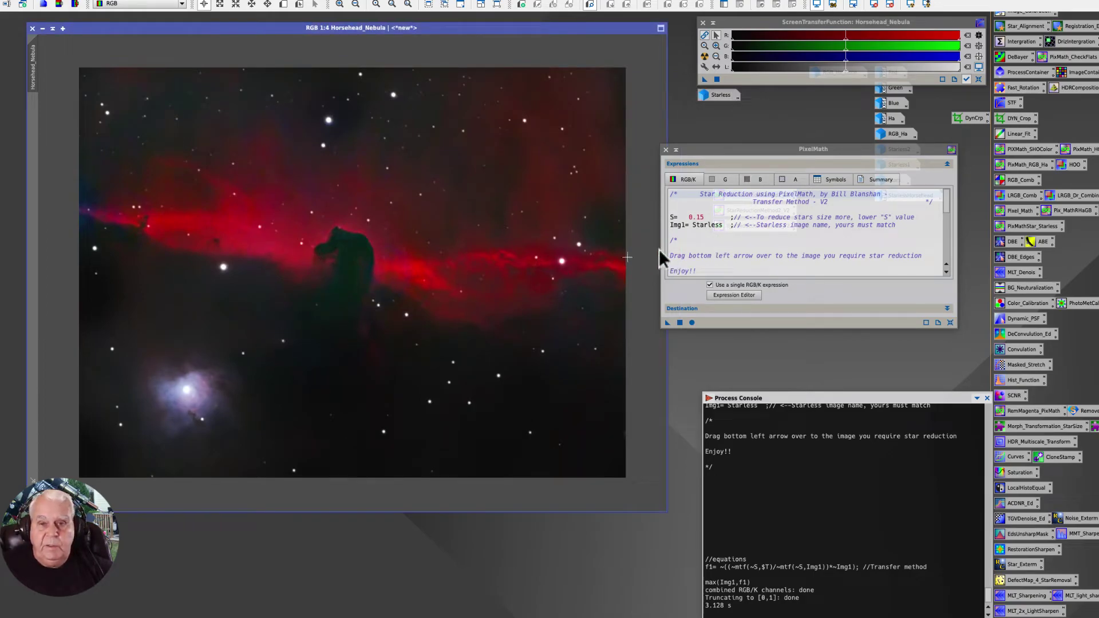
left_click(706, 219)
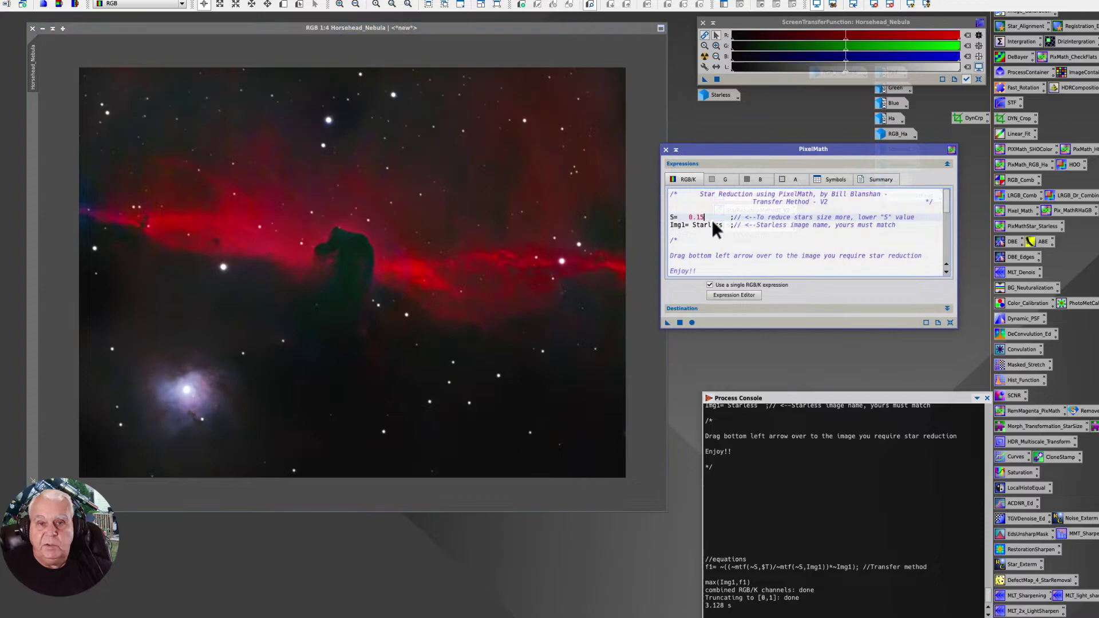
key("BackSpace")
key("BackSpace")
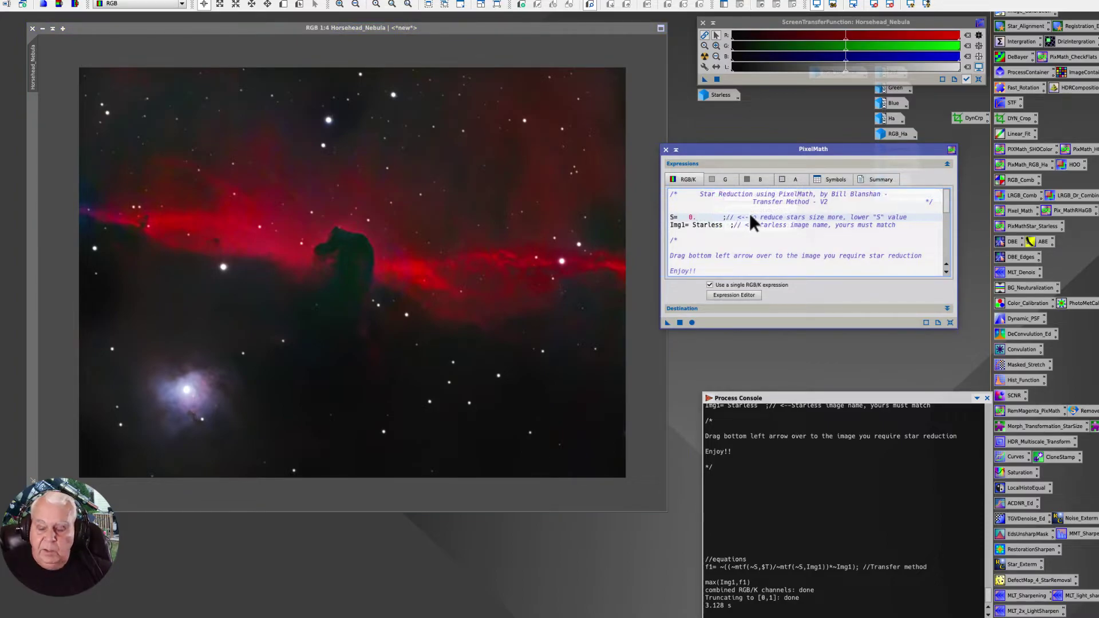
type("10")
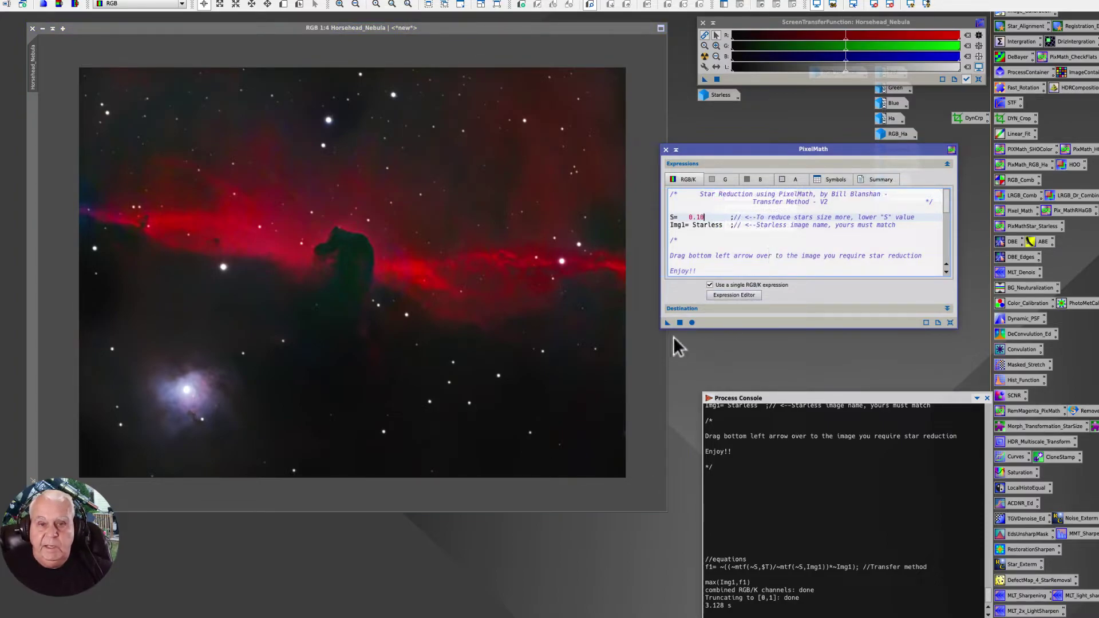
Step: Apply the S=0.10 Transfer Method reduction to Horsehead_Nebula and toggle undo/redo to compare
left_click_drag(668, 323, 292, 271)
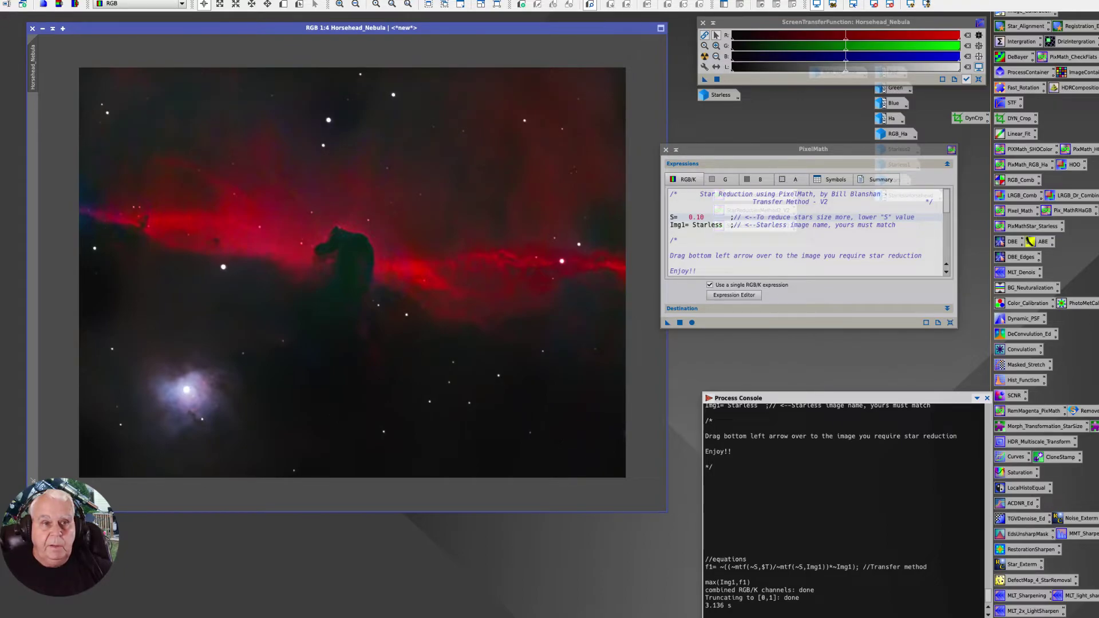
key("ctrl+z")
key("ctrl+y")
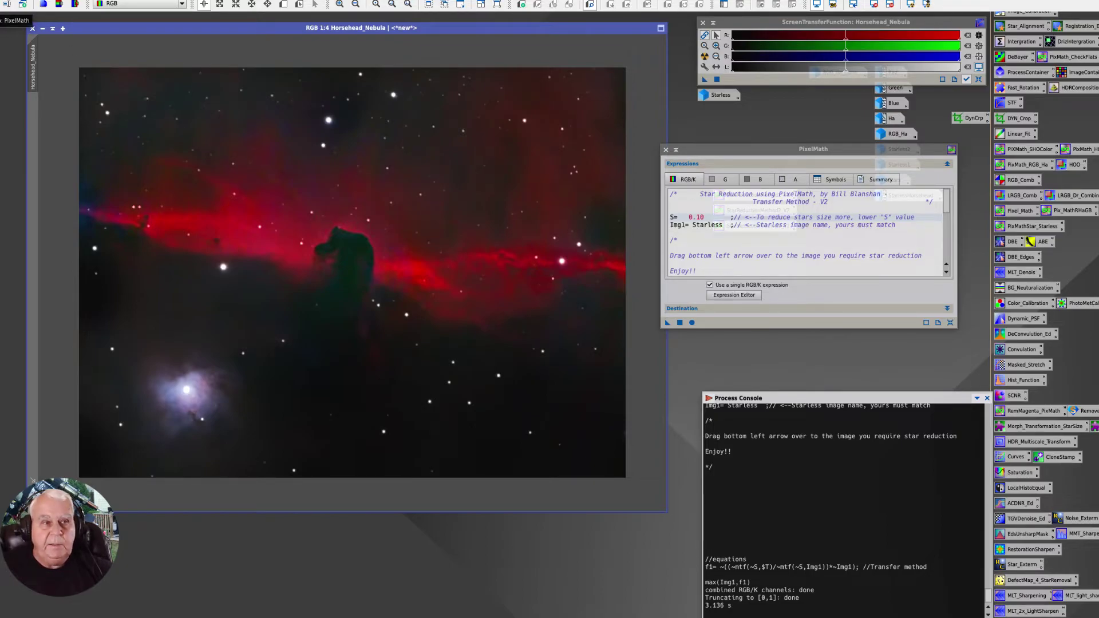
key("ctrl+y")
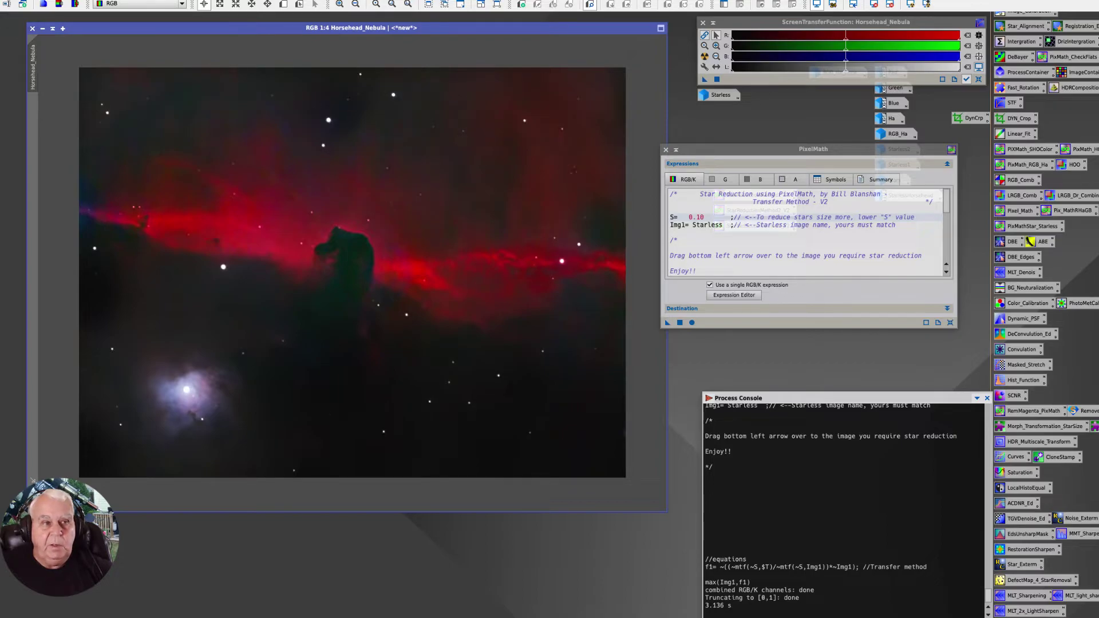
key("ctrl+z")
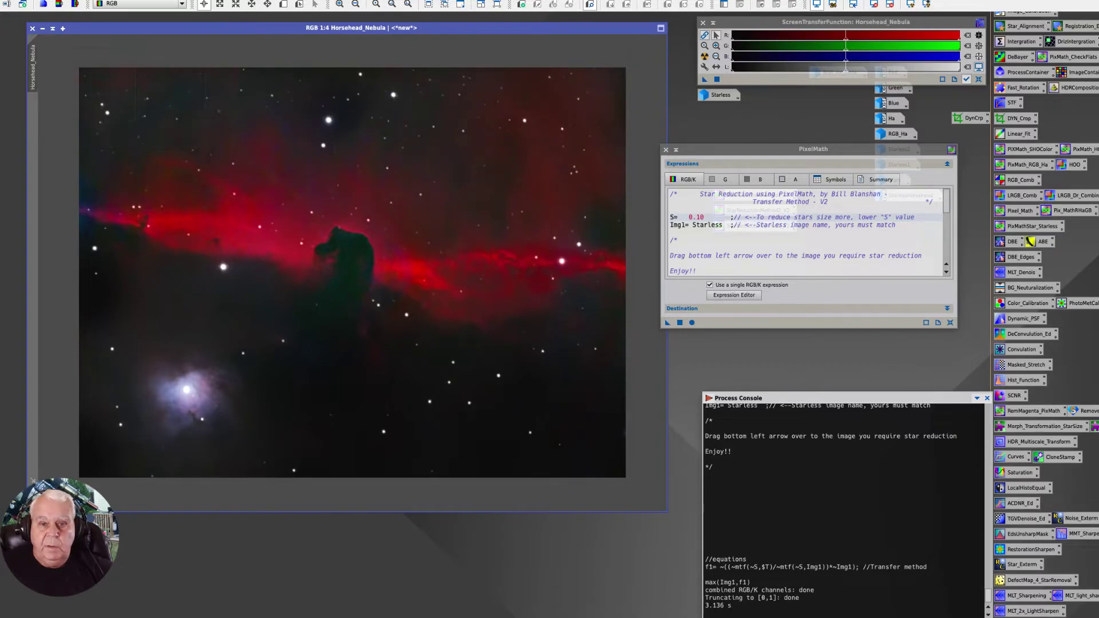
Step: Change the Transfer Method S value from 0.10 to 0.13 and rerun it on the Horsehead image
left_click(704, 218)
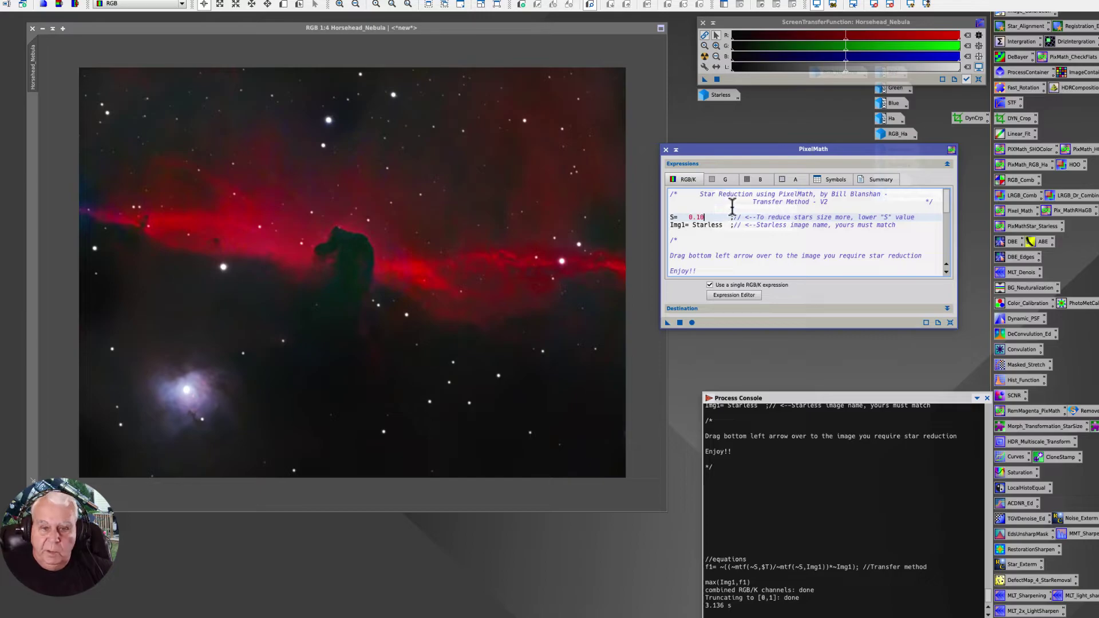
key("BackSpace")
type("3")
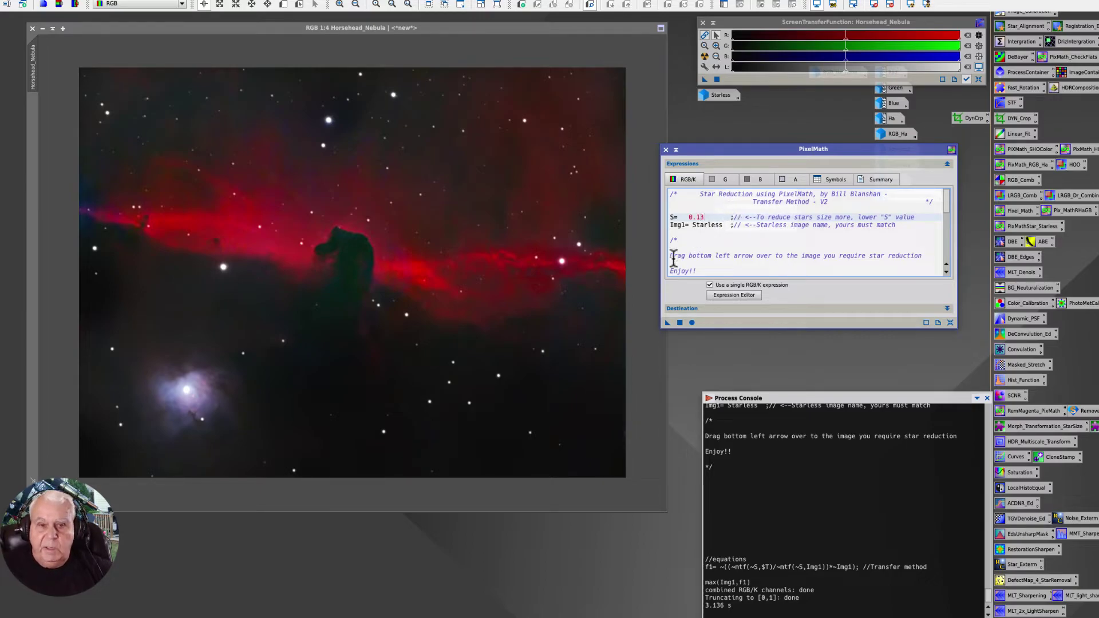
left_click_drag(667, 322, 425, 297)
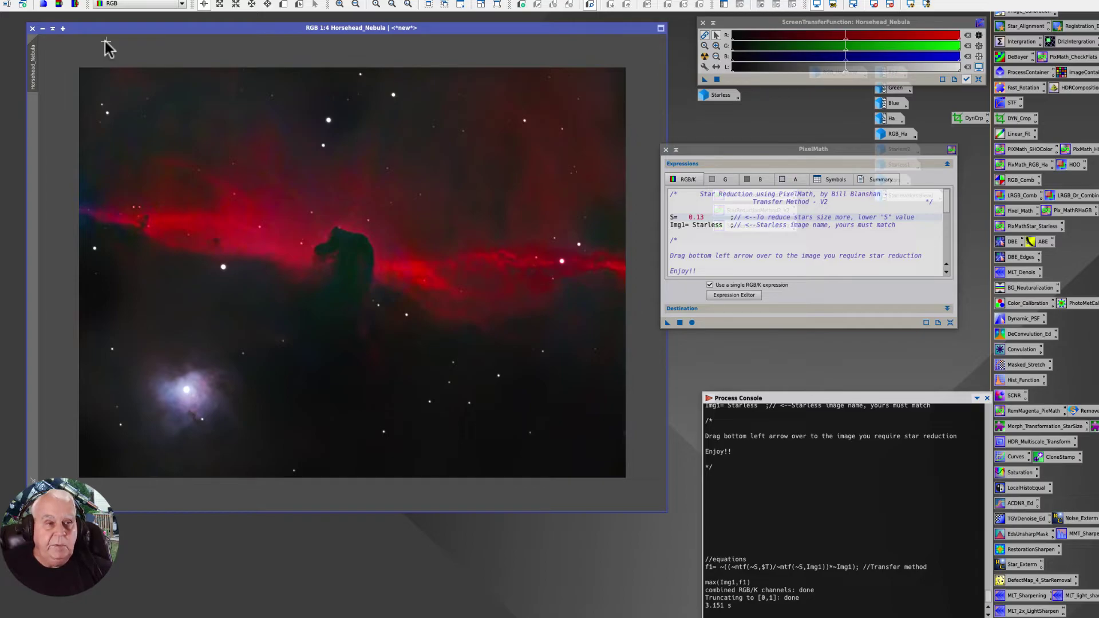
Step: Nudge the image and PixelMath windows, then undo the Transfer Method star reduction
left_click_drag(113, 32, 104, 29)
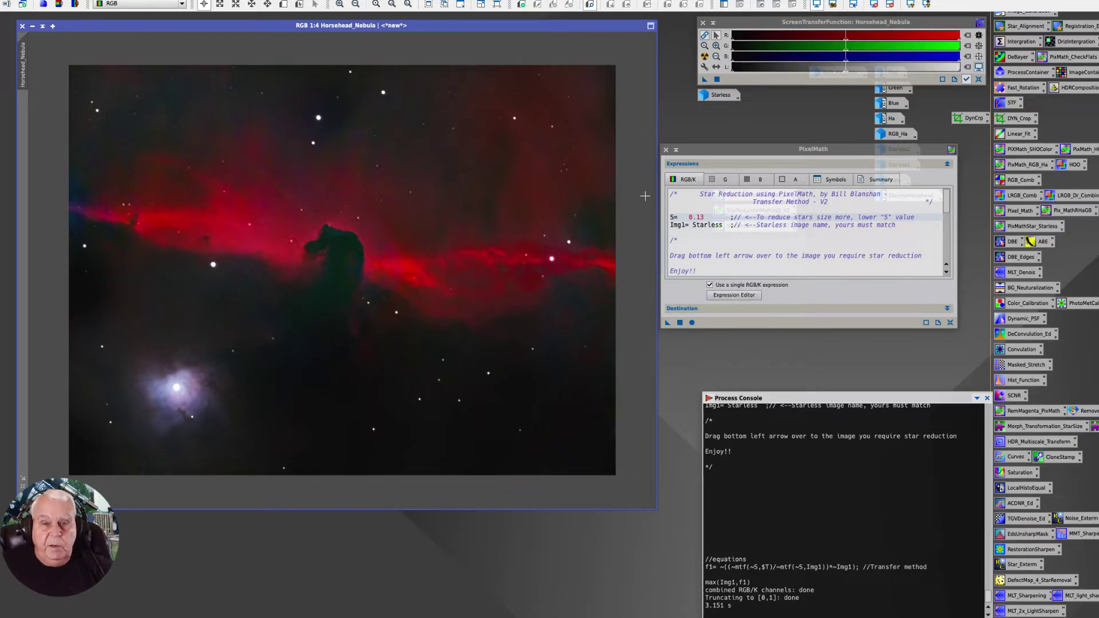
left_click_drag(696, 149, 692, 162)
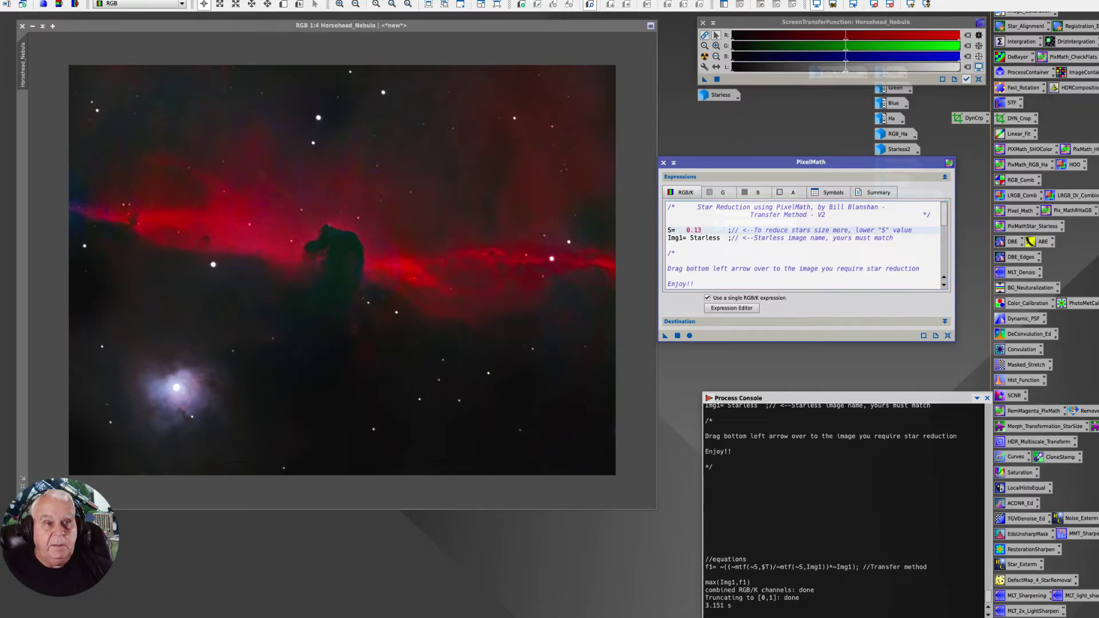
key("ctrl+z")
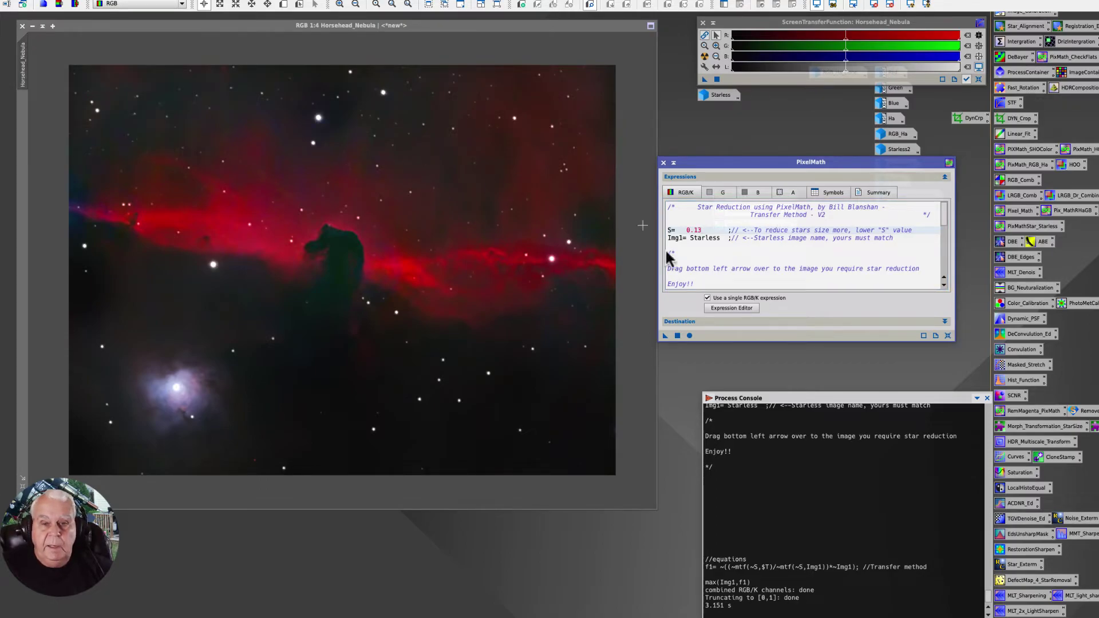
Step: Close the Transfer Method expression and apply the StarReductionMethod2_V2 Halo Method at S=0.15 to Horsehead_Nebula
left_click(663, 162)
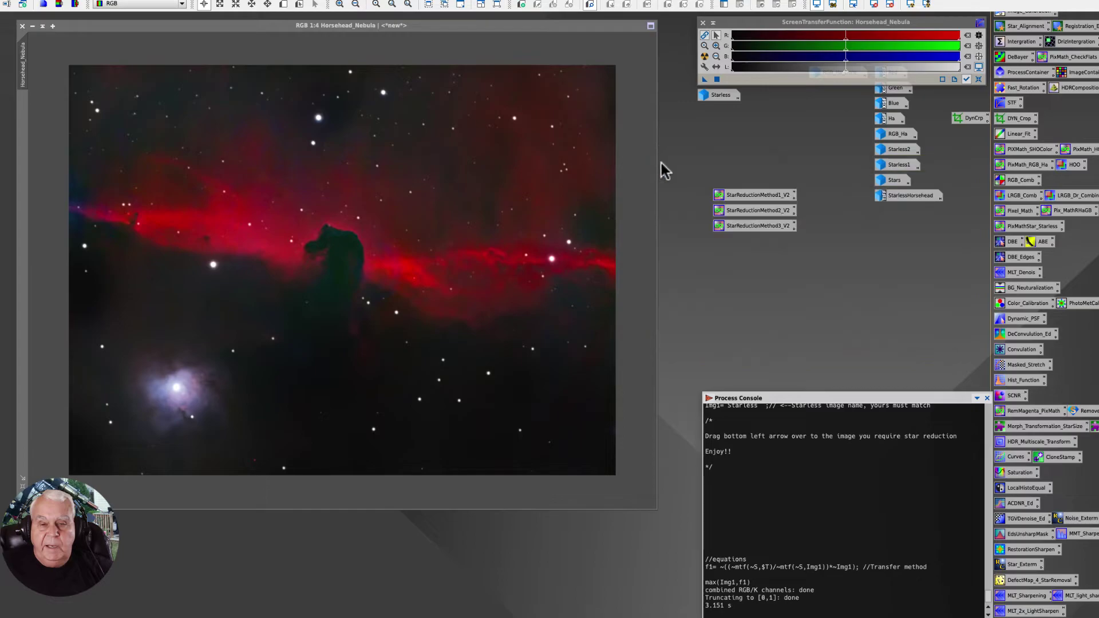
double_click(740, 211)
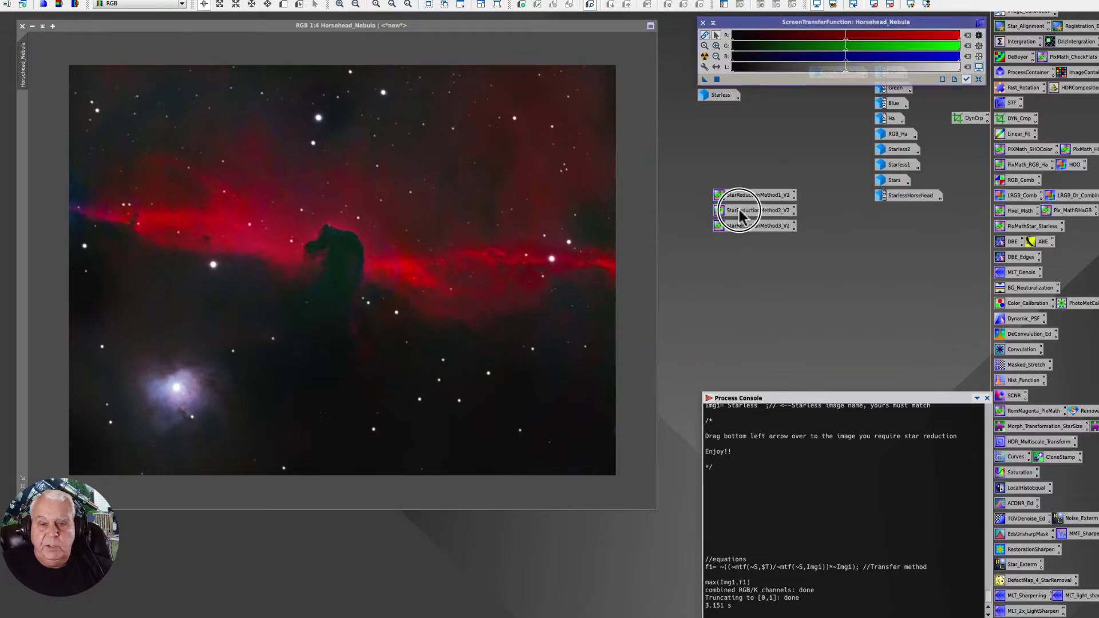
left_click_drag(716, 166, 703, 134)
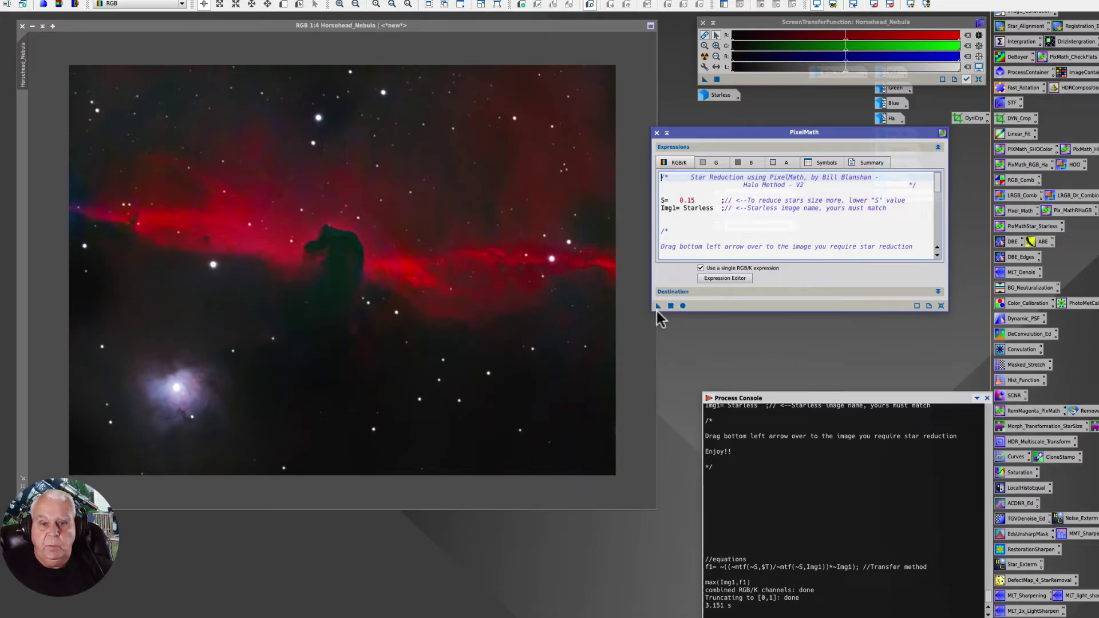
left_click_drag(658, 306, 349, 291)
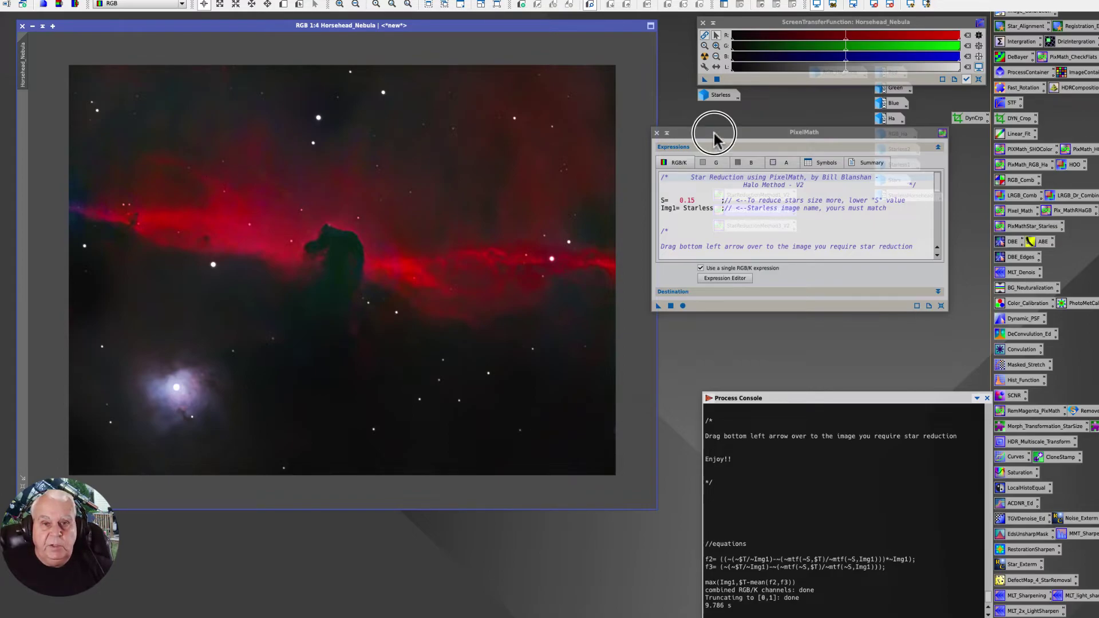
Step: Change the Halo Method S value from 0.15 to 0.10 and rerun it on Horsehead_Nebula
left_click_drag(714, 137, 719, 165)
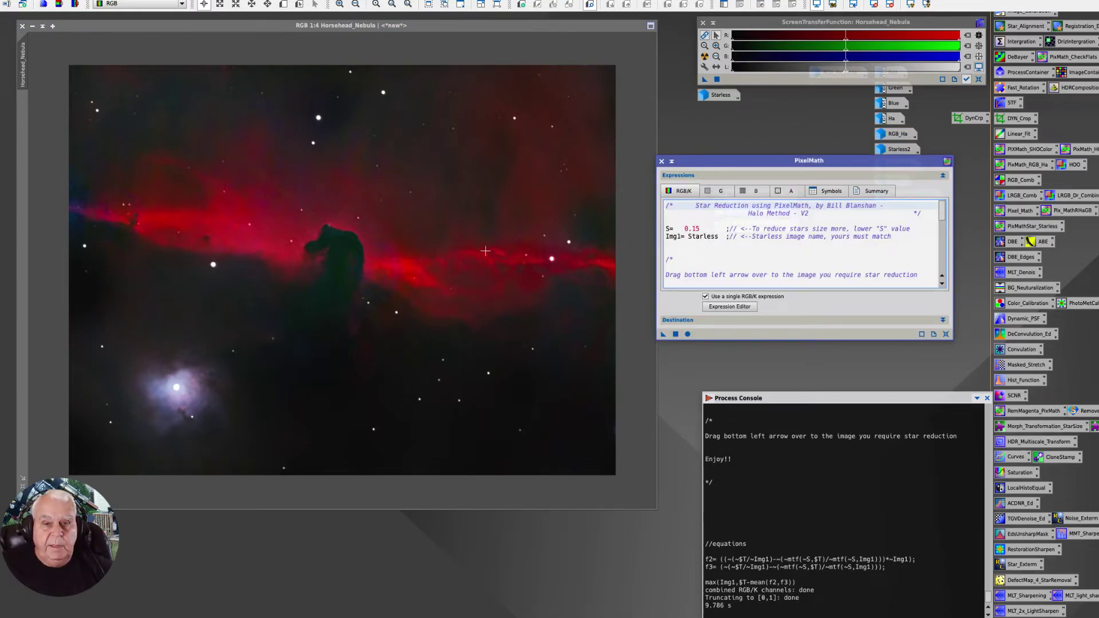
left_click(705, 229)
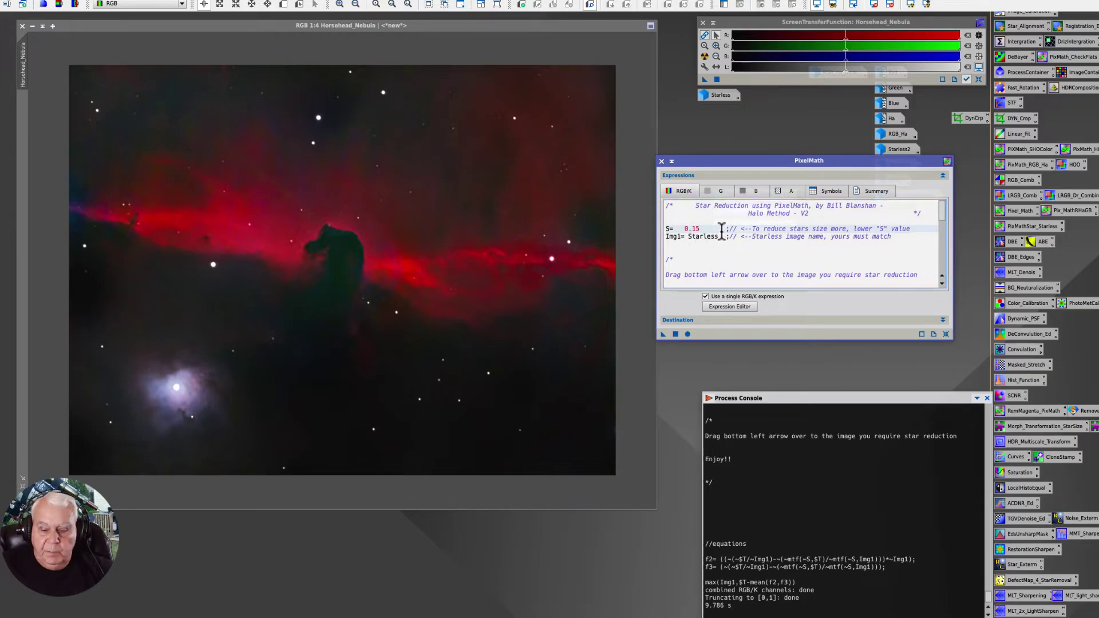
key("BackSpace")
key("BackSpace")
type("10")
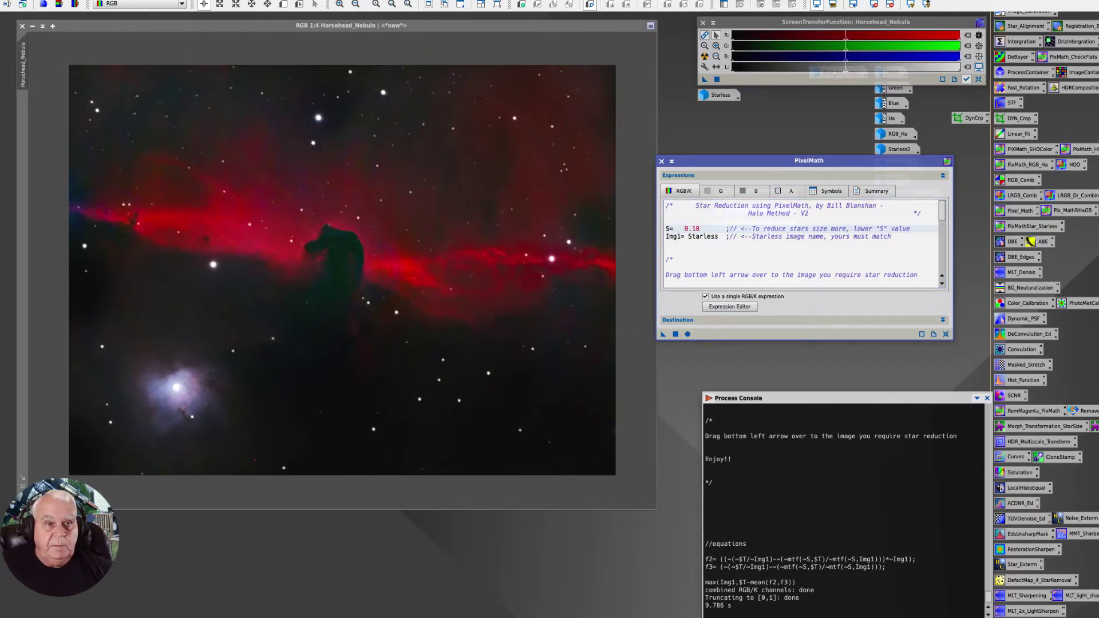
left_click_drag(664, 334, 449, 252)
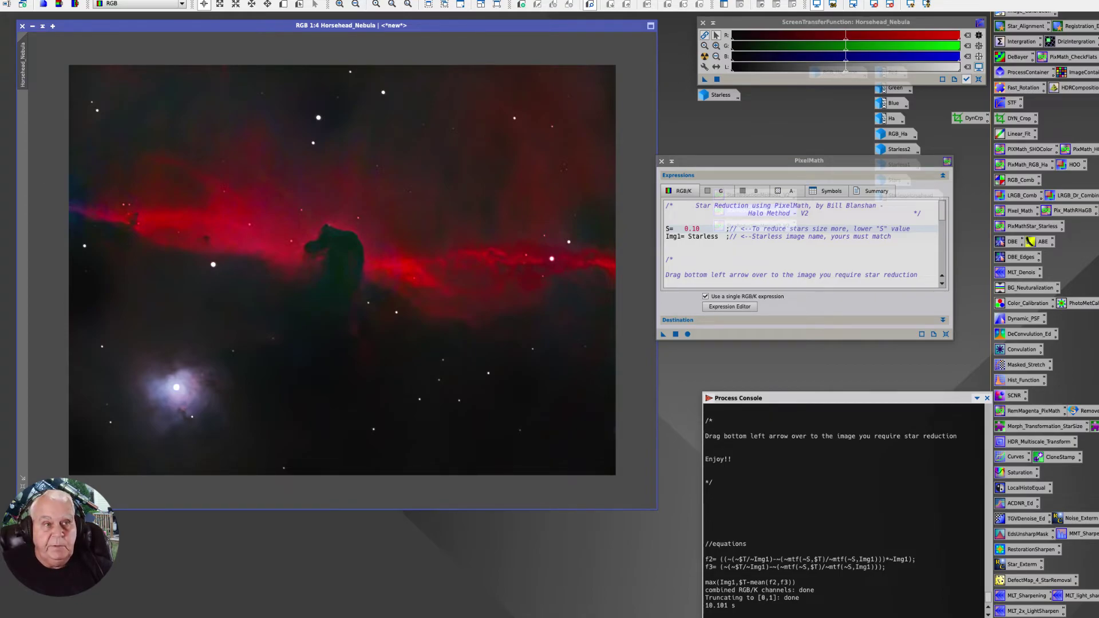
Step: On Image11, replace the Halo Method PixelMath with the StarReductionMethod3_V2 Star Method expression
key("ctrl+Page_Down")
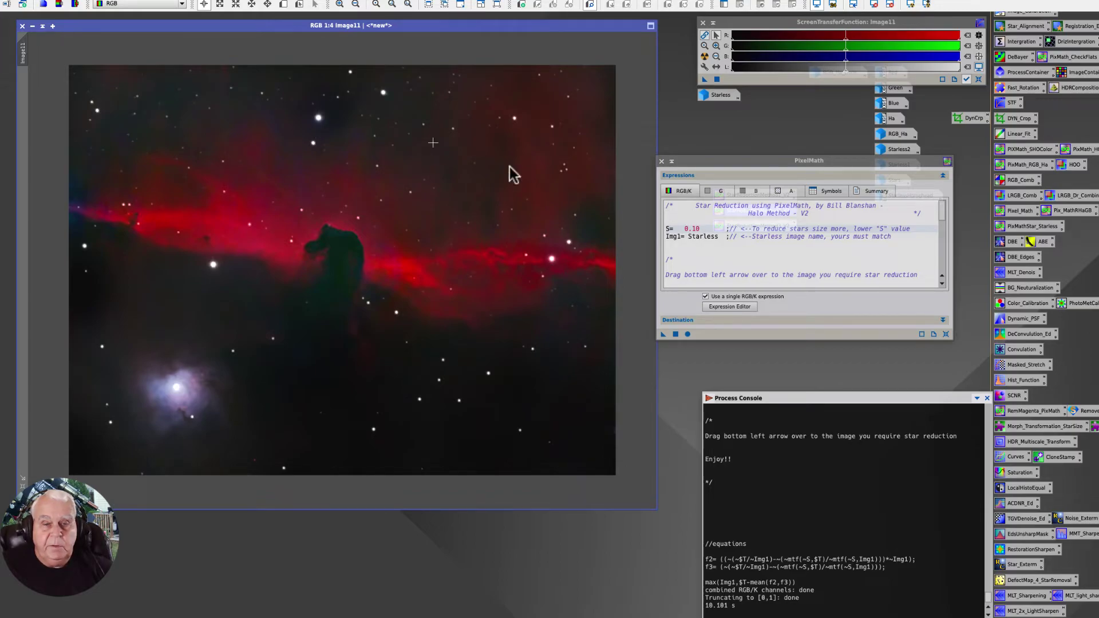
left_click(661, 160)
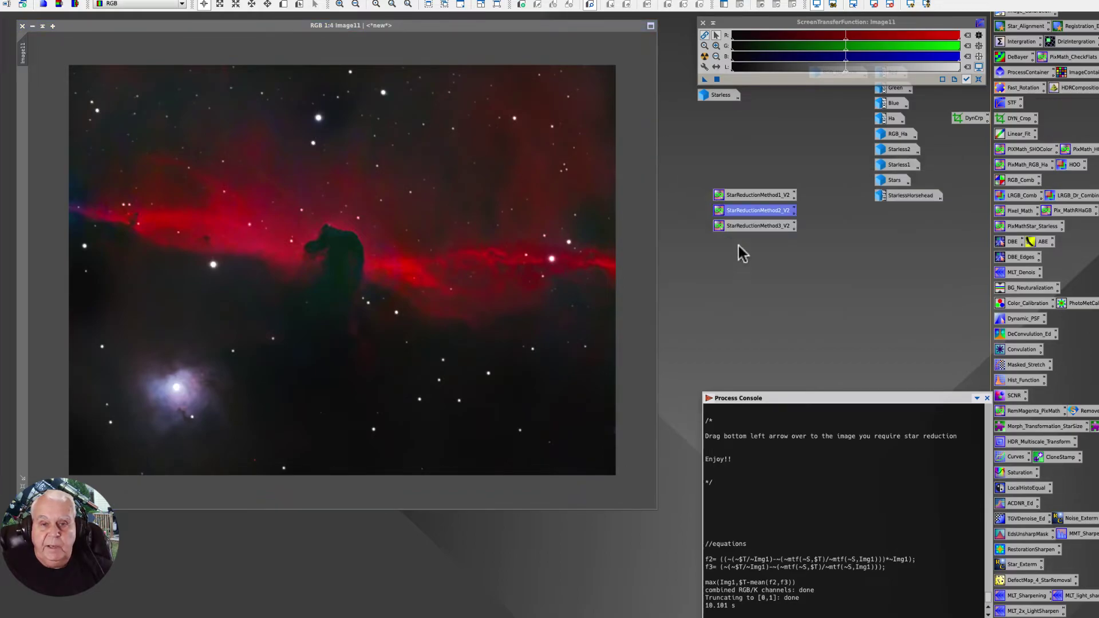
double_click(747, 225)
left_click_drag(688, 162, 684, 116)
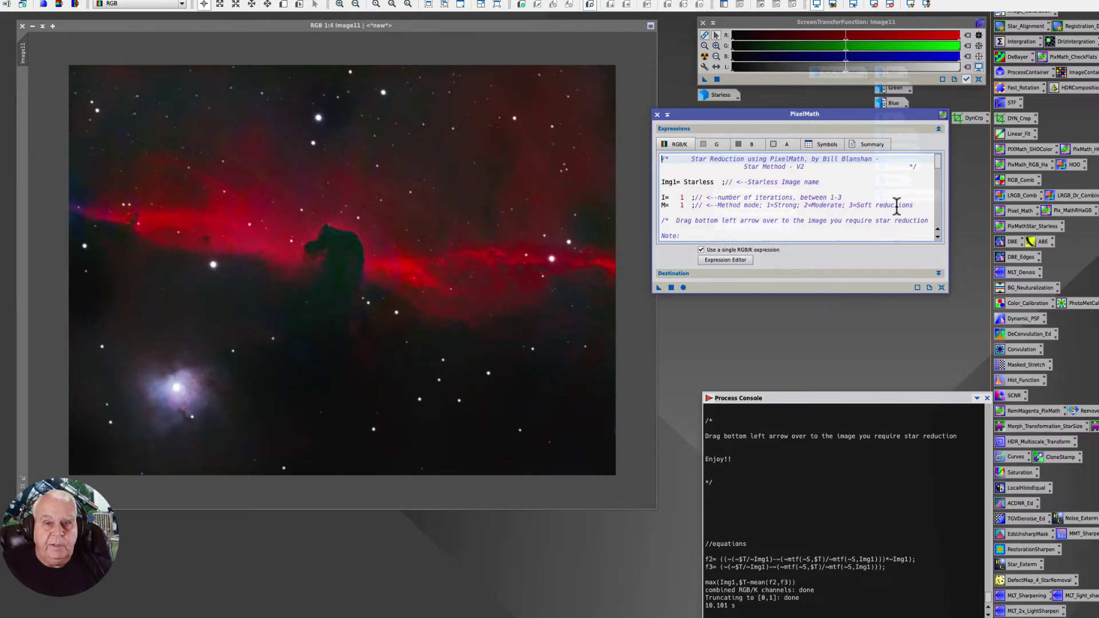
Step: Change the Star Method mode M from 1 to 2 (moderate) and apply it to Image11
left_click(682, 206)
type("2")
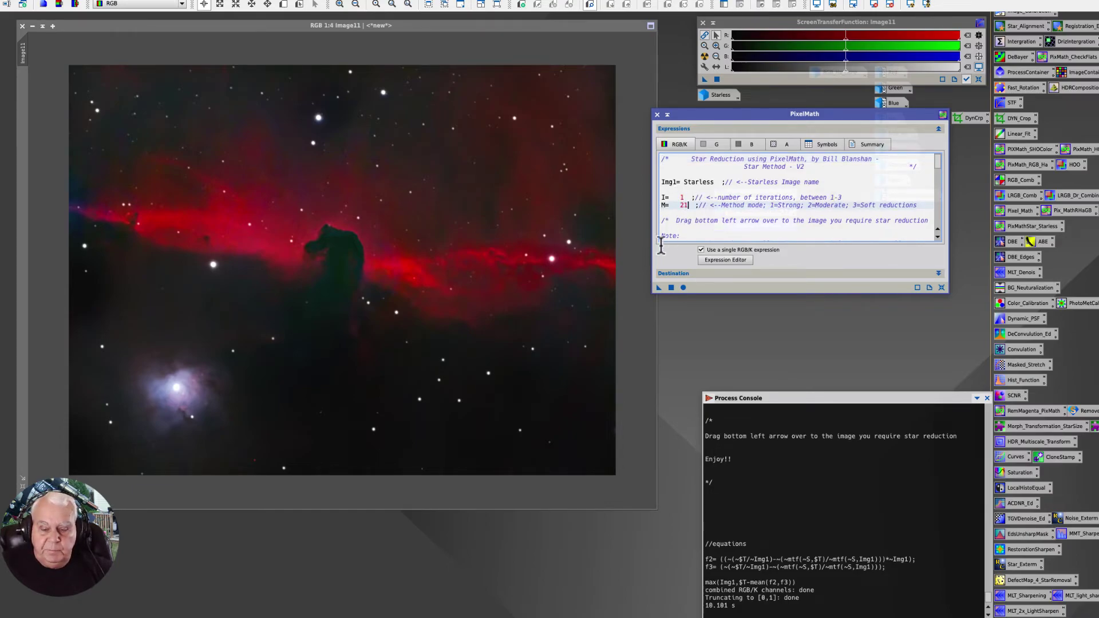
key("Delete")
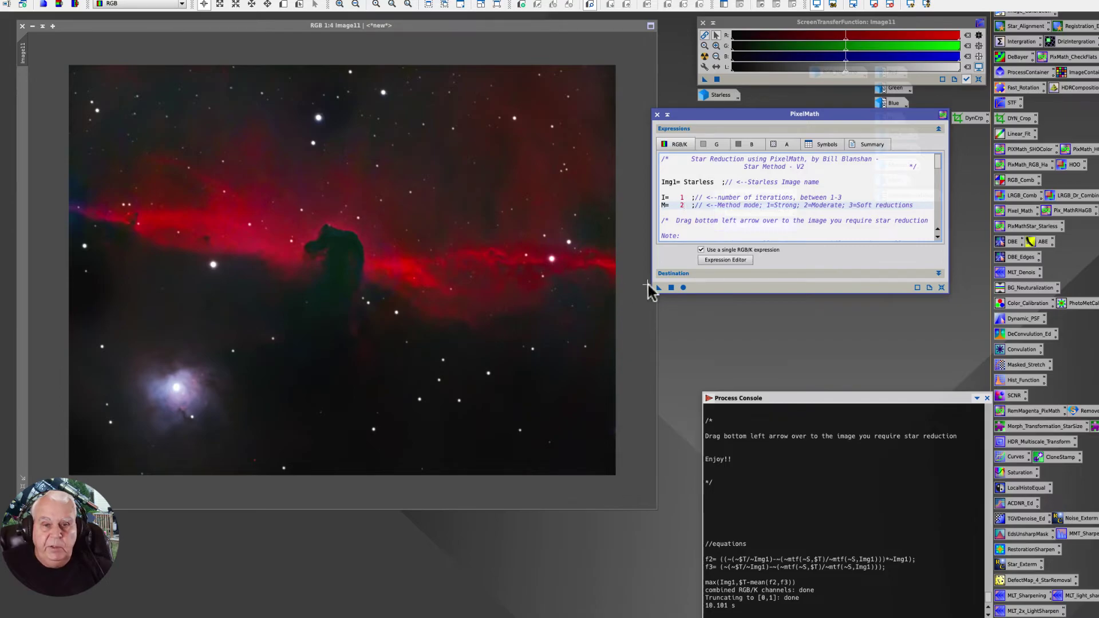
left_click_drag(659, 287, 563, 308)
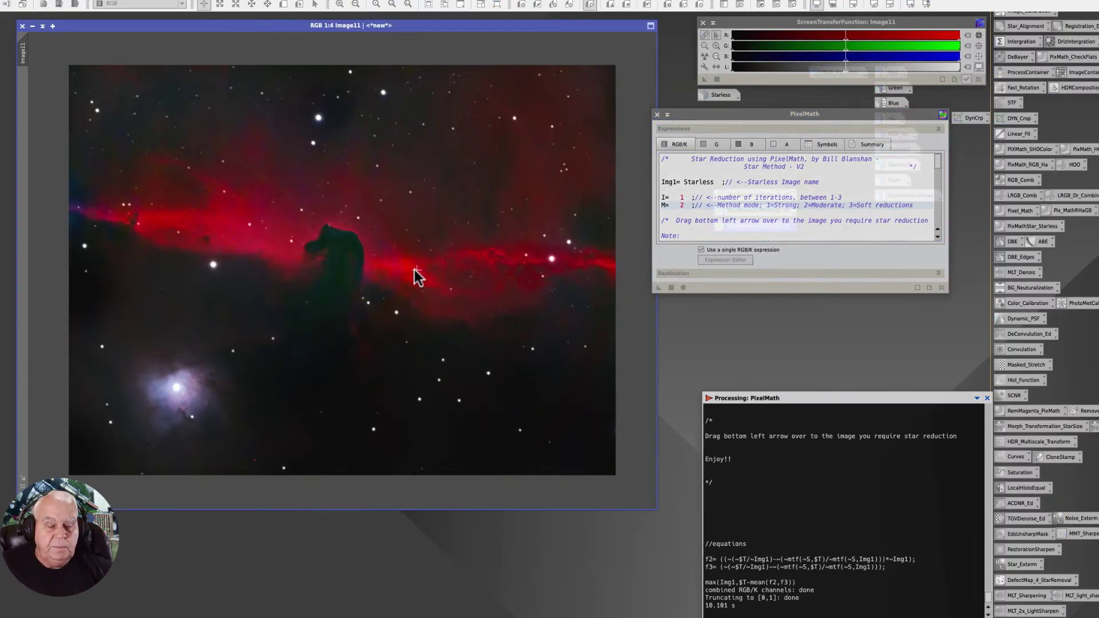